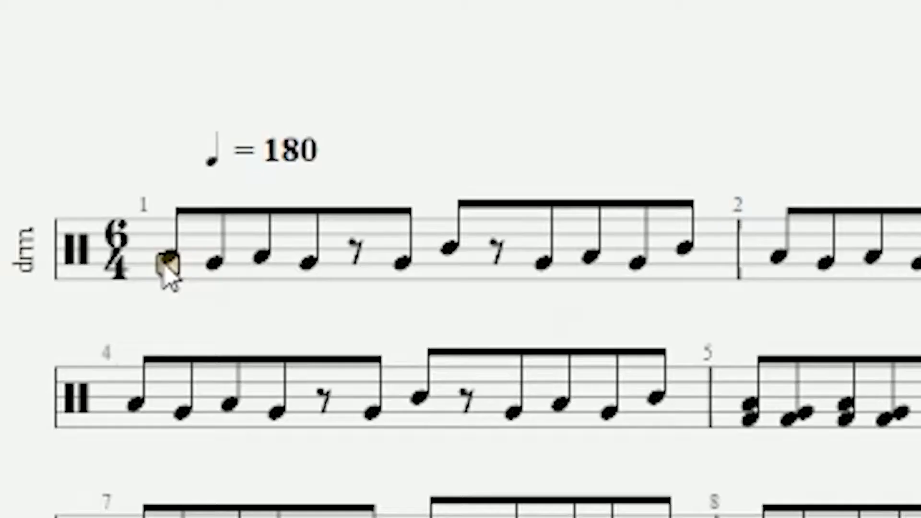
- Play back the drumkit part of the mars score and switch to Ableton Live
{"action": "key", "text": "space"}
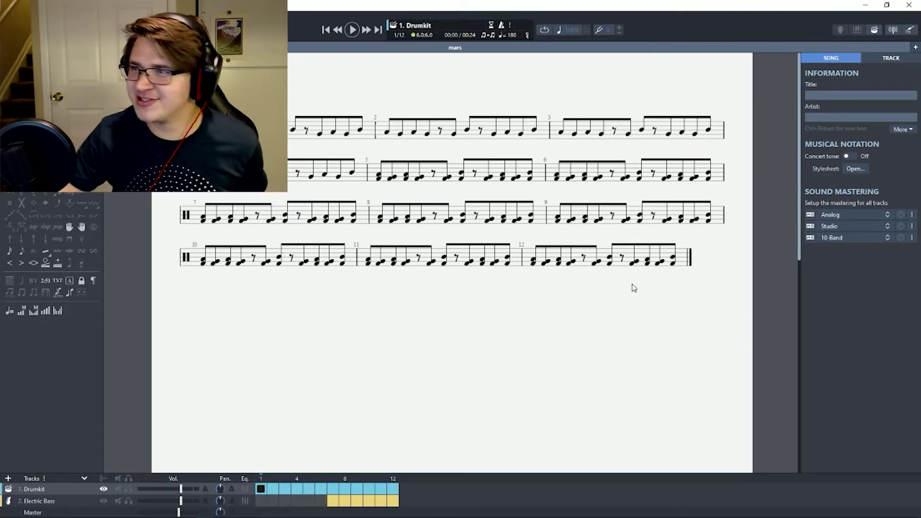
{"action": "left_click_drag", "start_coordinate": [816, 6], "coordinate": [649, 222]}
{"action": "double_click", "coordinate": [867, 63]}
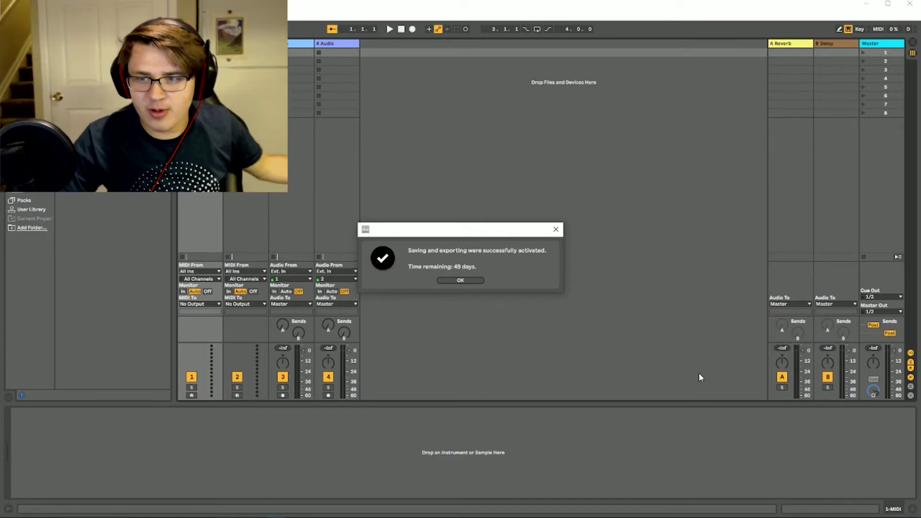
- Dismiss the activation confirmation, show the arrangement timeline, and select the first MIDI track
{"action": "left_click", "coordinate": [469, 280]}
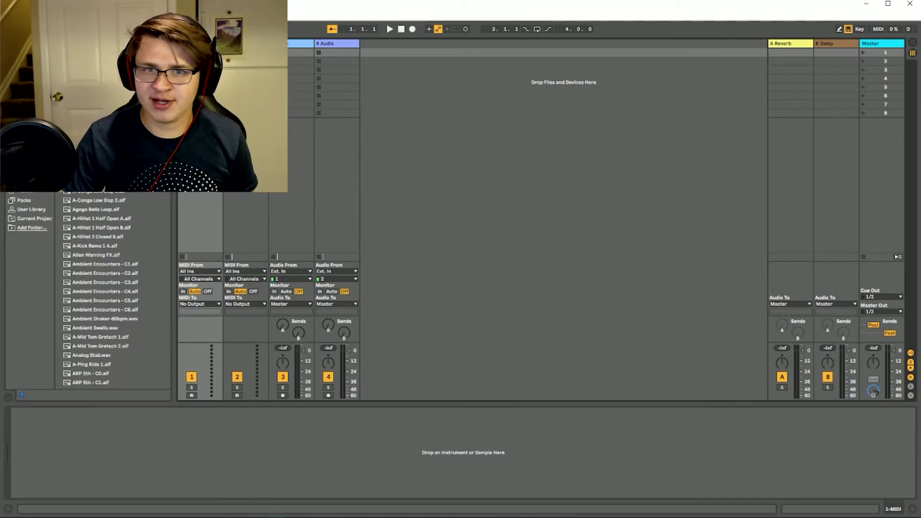
{"action": "key", "text": "Tab"}
{"action": "left_click", "coordinate": [721, 91]}
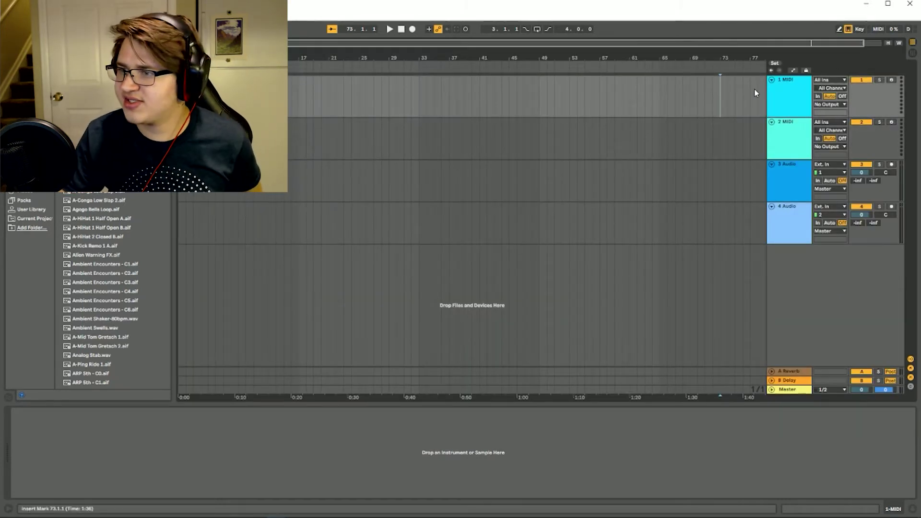
{"action": "left_click", "coordinate": [810, 352]}
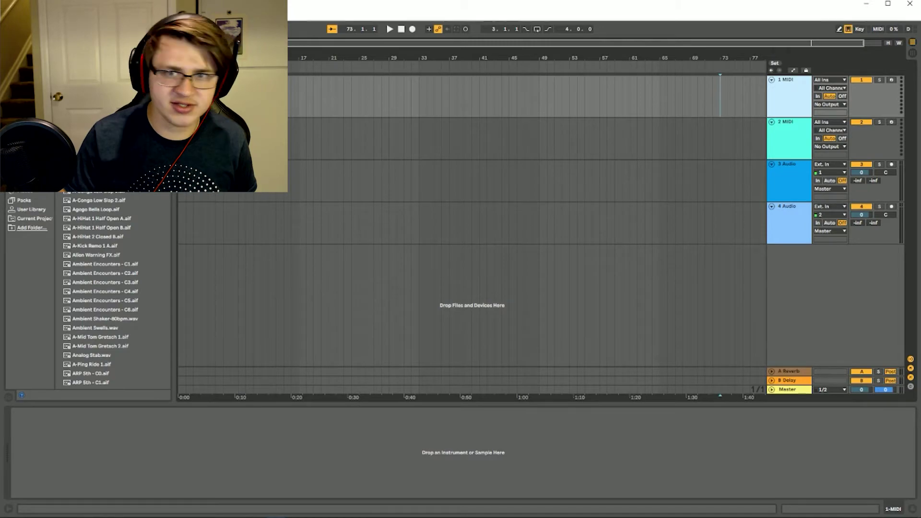
- Listen to the opening bars of the drumkit part in Guitar Pro and return to Ableton Live
{"action": "key", "text": "alt+Tab"}
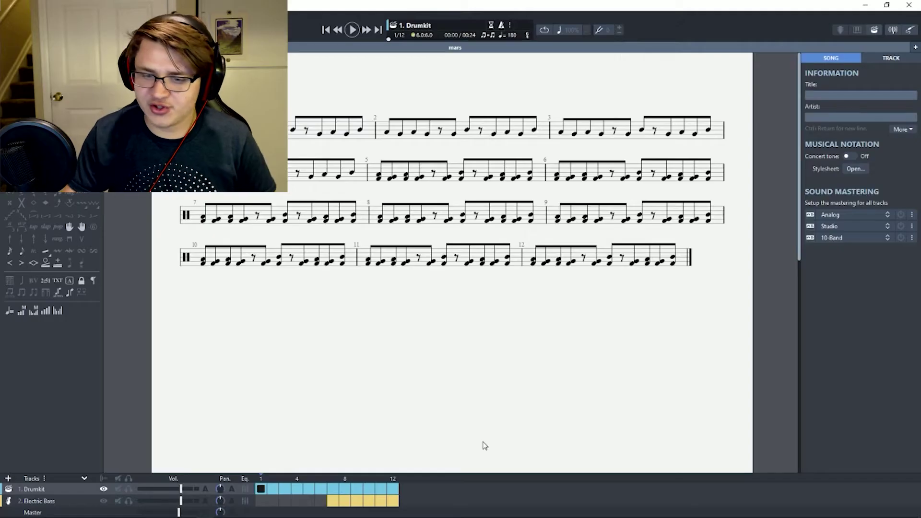
{"action": "key", "text": "space"}
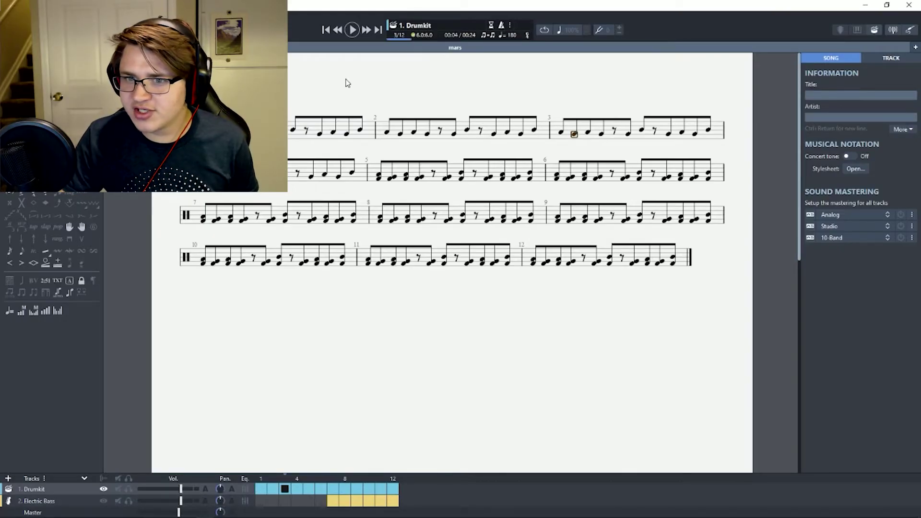
{"action": "key", "text": "alt+Tab"}
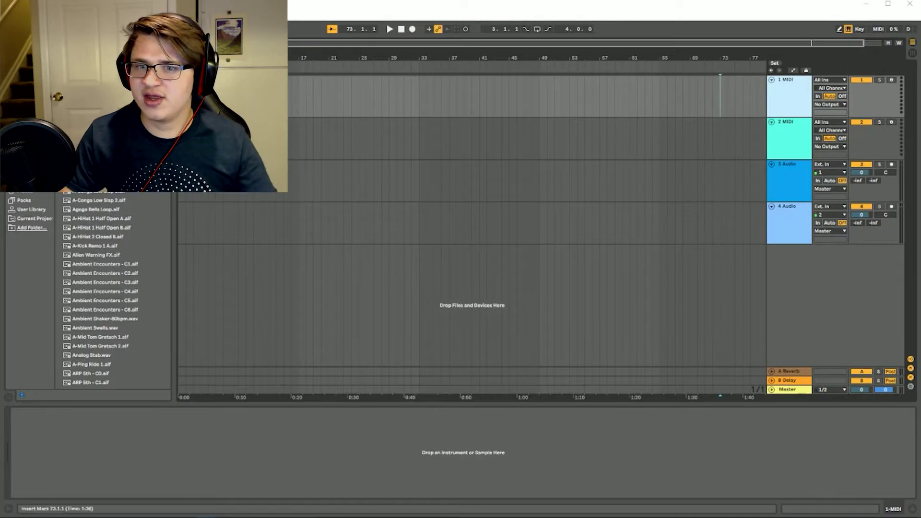
- Play back the two-bar tom pattern on the Drum Rack track from the start of the arrangement
{"action": "left_click", "coordinate": [268, 139]}
{"action": "left_click", "coordinate": [209, 97]}
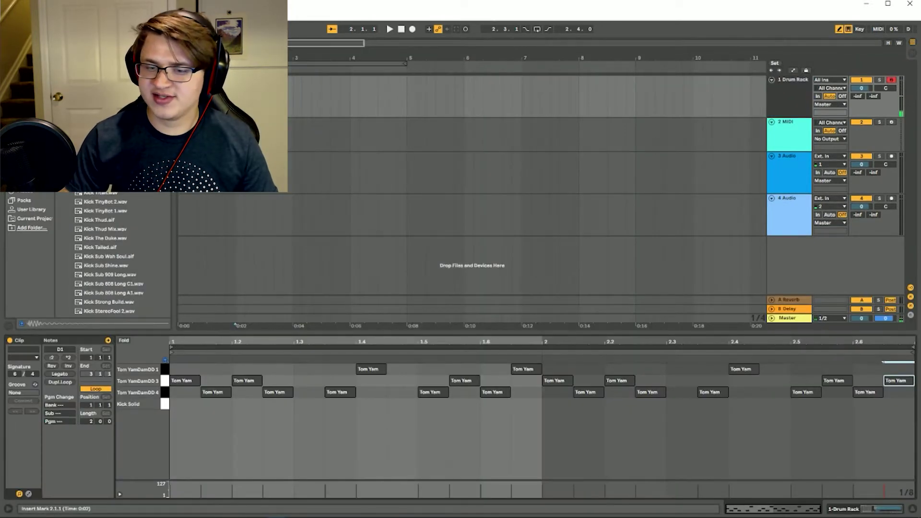
{"action": "key", "text": "Home"}
{"action": "left_click", "coordinate": [206, 79]}
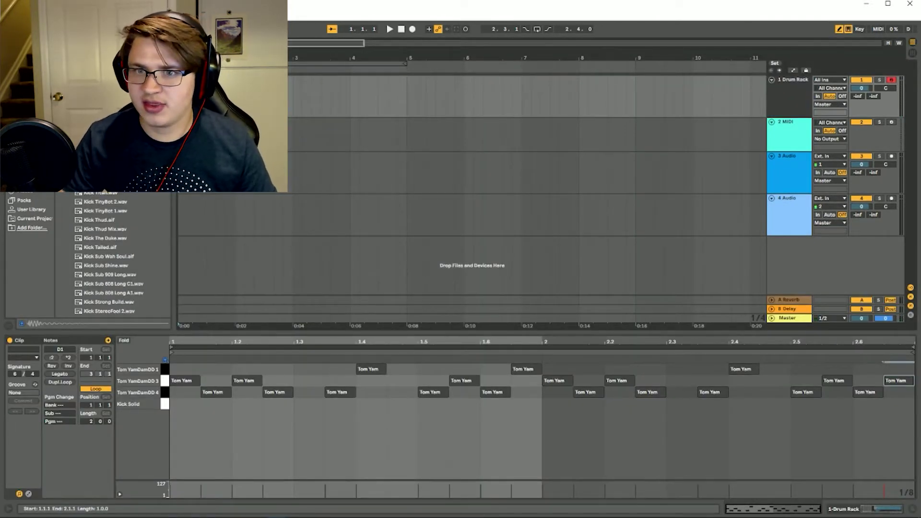
{"action": "left_click_drag", "start_coordinate": [235, 80], "coordinate": [292, 80]}
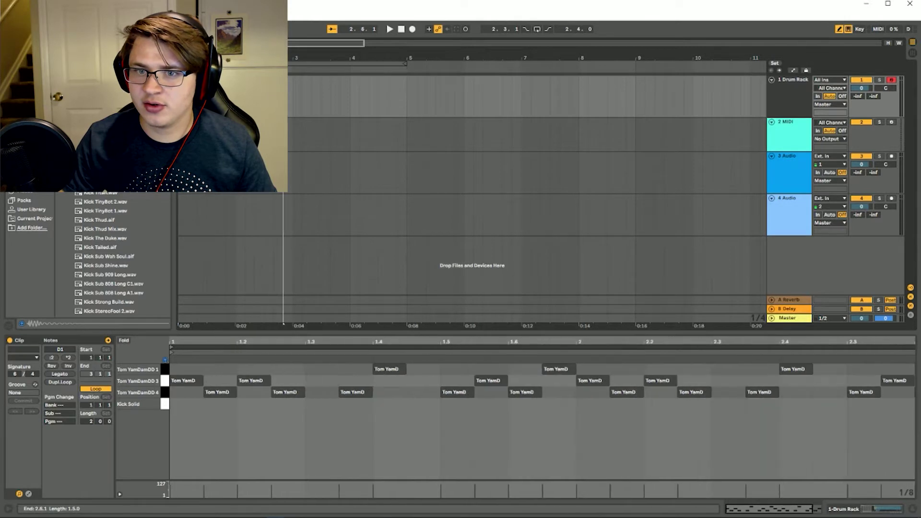
{"action": "key", "text": "Home"}
{"action": "key", "text": "space"}
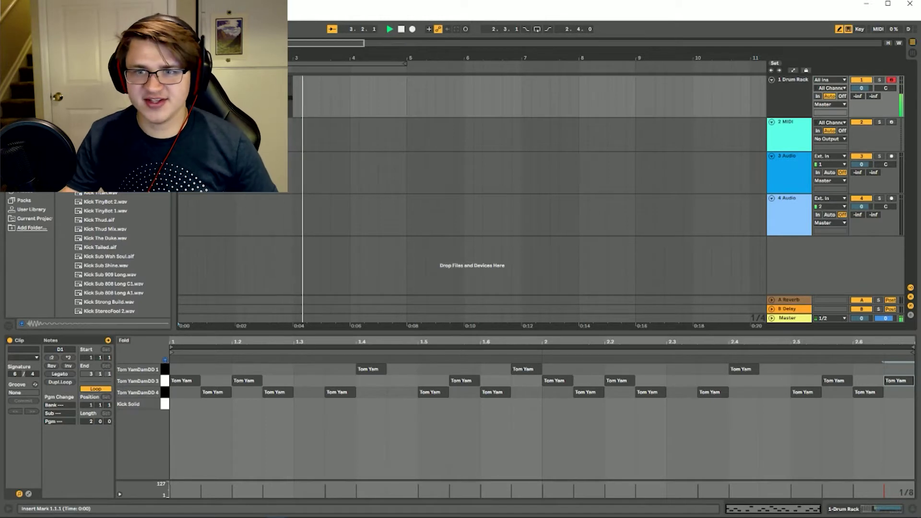
{"action": "key", "text": "space"}
- Add Kick Solid notes beneath every tom hit across both bars of the Heavy Drums clip
{"action": "left_click", "coordinate": [284, 105]}
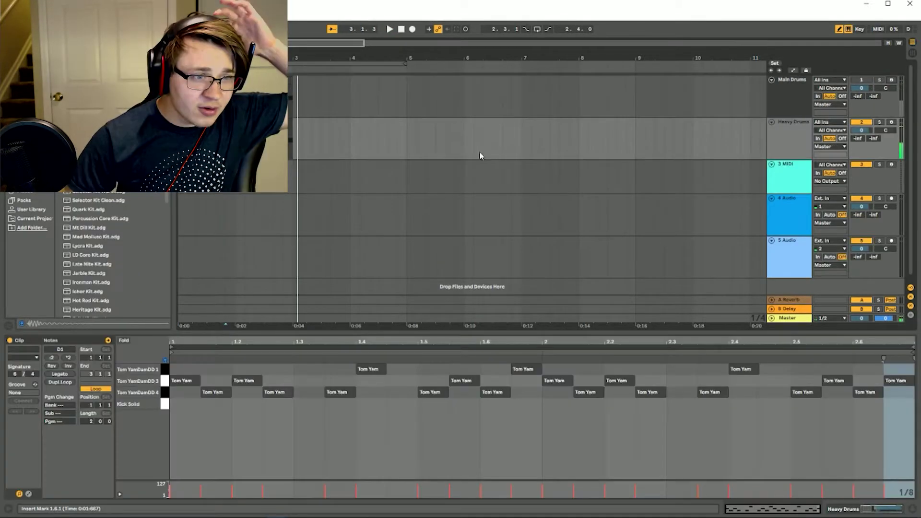
{"action": "left_click", "coordinate": [479, 151]}
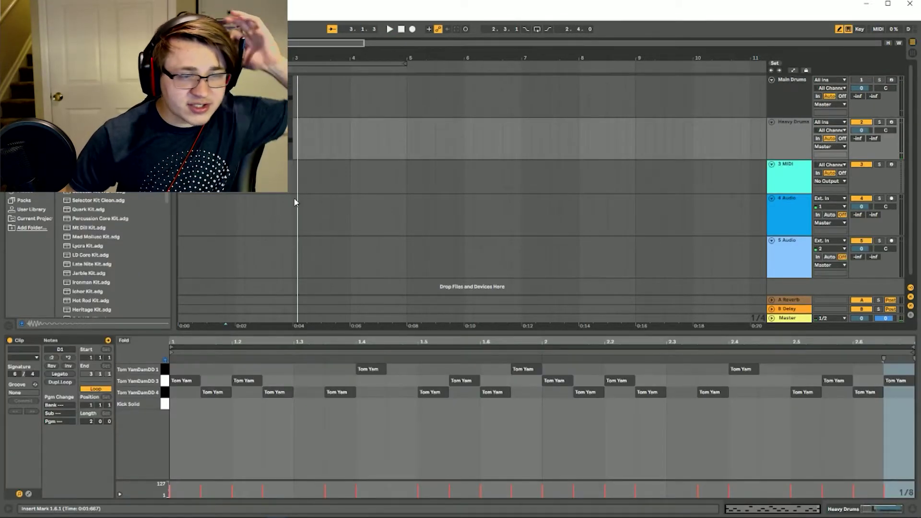
{"action": "left_click", "coordinate": [193, 402]}
{"action": "left_click", "coordinate": [215, 403]}
{"action": "left_click", "coordinate": [245, 404]}
{"action": "left_click", "coordinate": [277, 404]}
{"action": "left_click", "coordinate": [339, 404]}
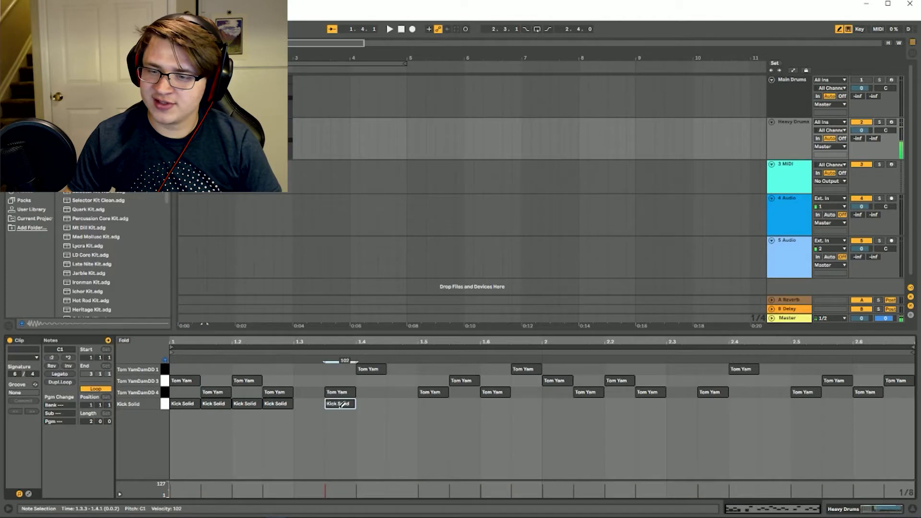
{"action": "left_click", "coordinate": [382, 403]}
{"action": "left_click", "coordinate": [440, 403]}
{"action": "left_click", "coordinate": [462, 404]}
{"action": "left_click", "coordinate": [490, 404]}
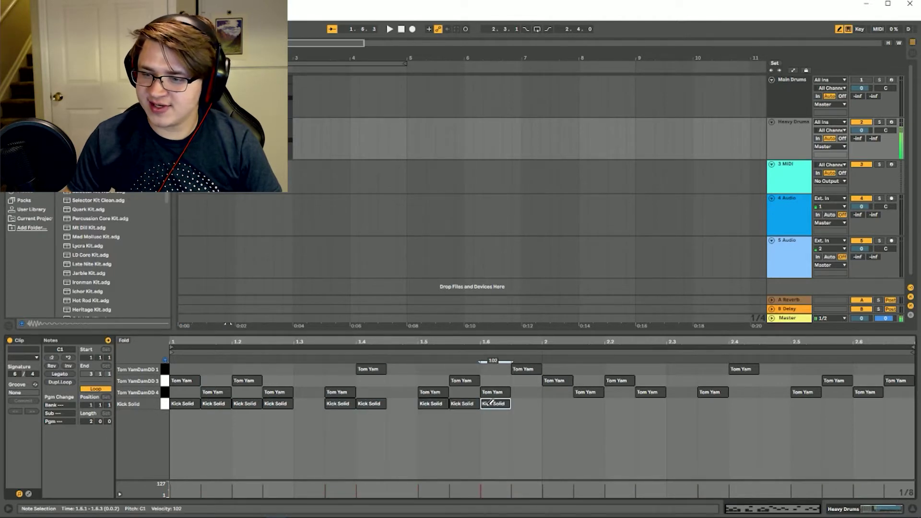
{"action": "left_click_drag", "start_coordinate": [535, 402], "coordinate": [900, 403]}
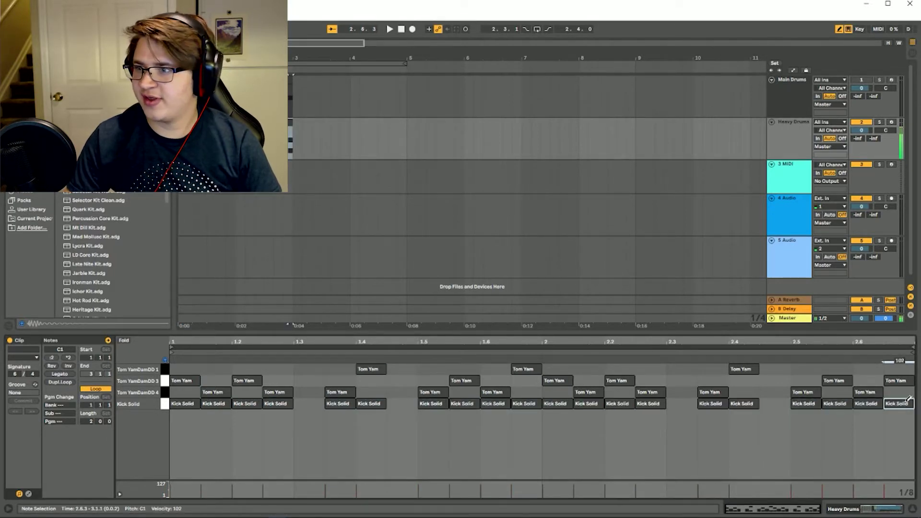
- Play back the kick-and-tom pattern and duplicate the Heavy Drums clip along its track from bar 5
{"action": "key", "text": "space"}
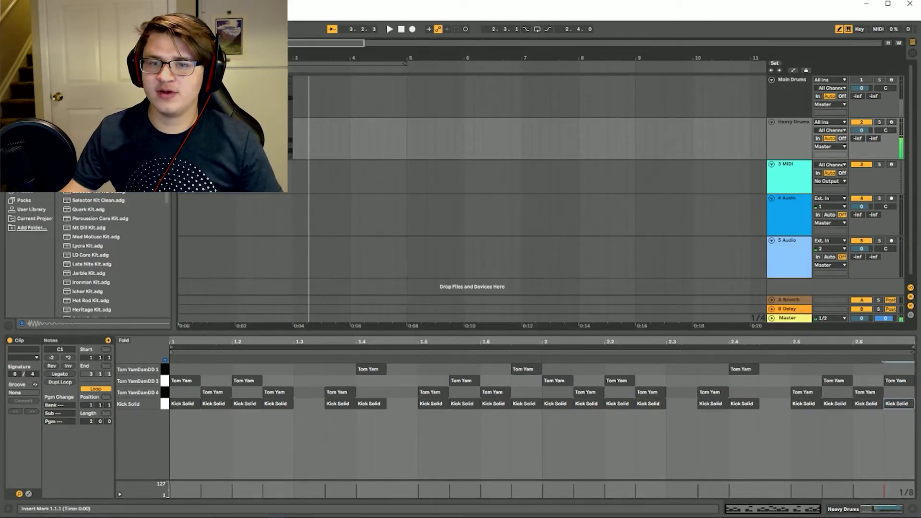
{"action": "key", "text": "ctrl+d"}
{"action": "left_click_drag", "start_coordinate": [403, 139], "coordinate": [703, 140]}
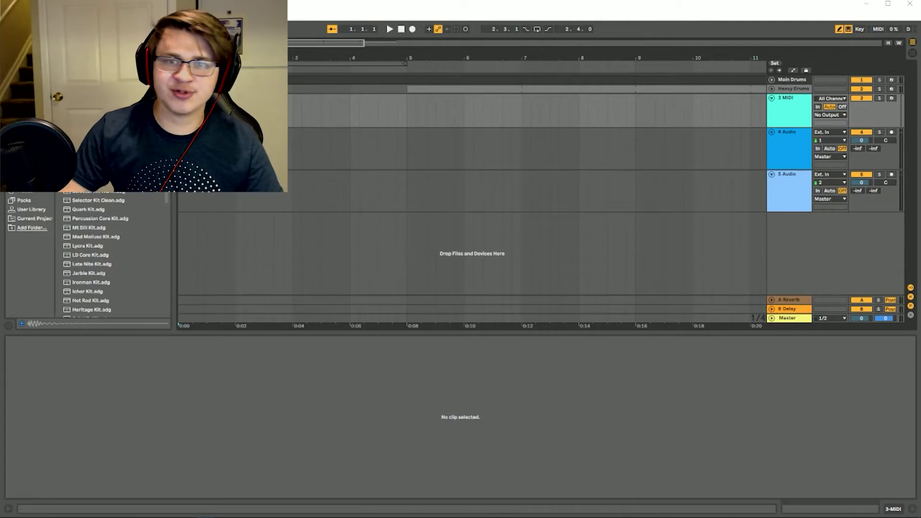
- Switch to Guitar Pro and play back the Electric Bass part from bar 7
{"action": "key", "text": "alt+Tab"}
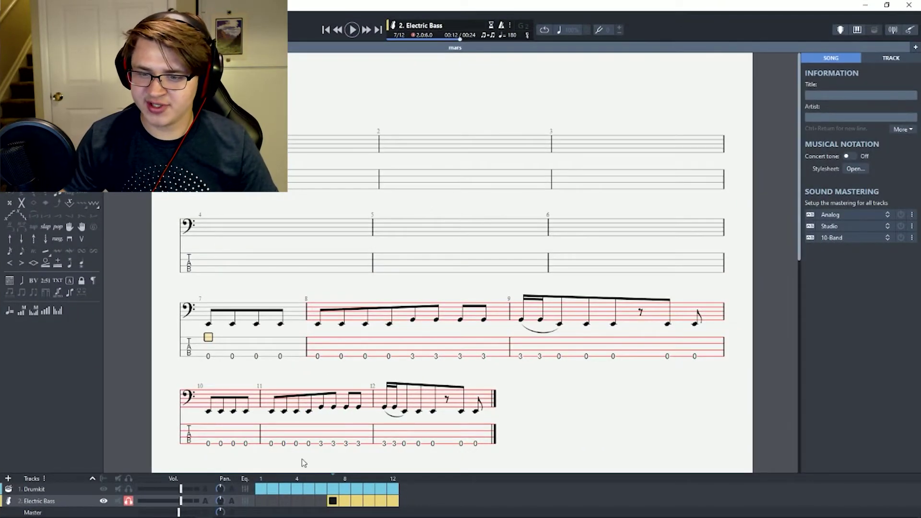
{"action": "key", "text": "space"}
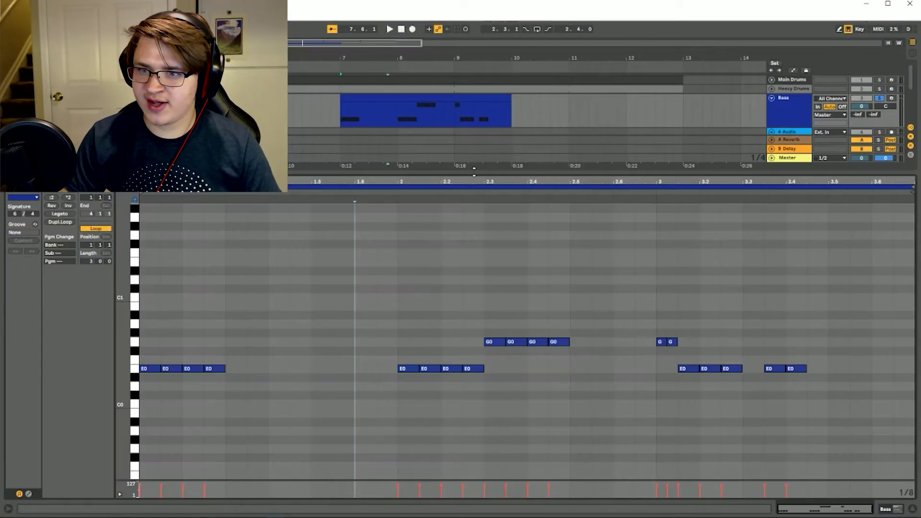
- Shrink the clip editor and record a live bass take on the fourth track alongside the MIDI bass part
{"action": "left_click_drag", "start_coordinate": [463, 189], "coordinate": [465, 209]}
{"action": "left_click", "coordinate": [344, 151]}
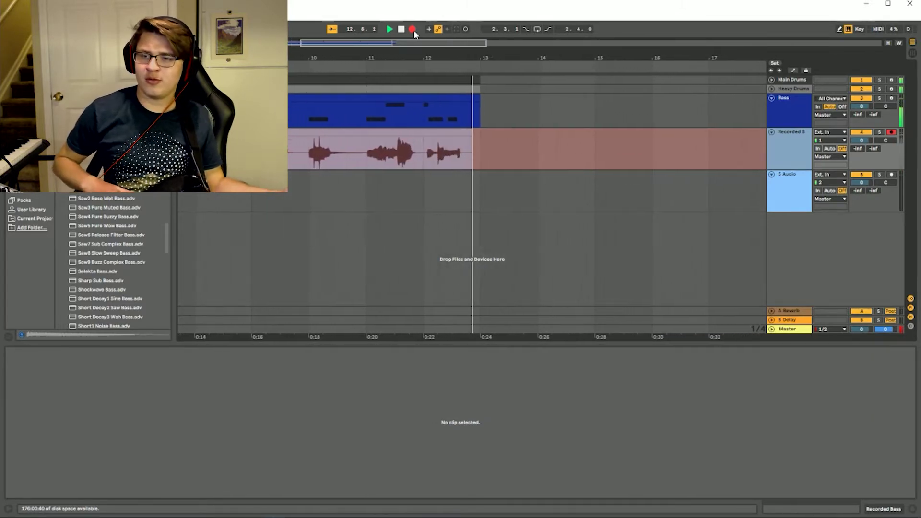
{"action": "key", "text": "space"}
- Play back the recorded bass take from 6.5.1 in the arrangement
{"action": "left_click", "coordinate": [470, 153]}
{"action": "scroll", "coordinate": [484, 153], "scroll_direction": "left", "scroll_amount": 5}
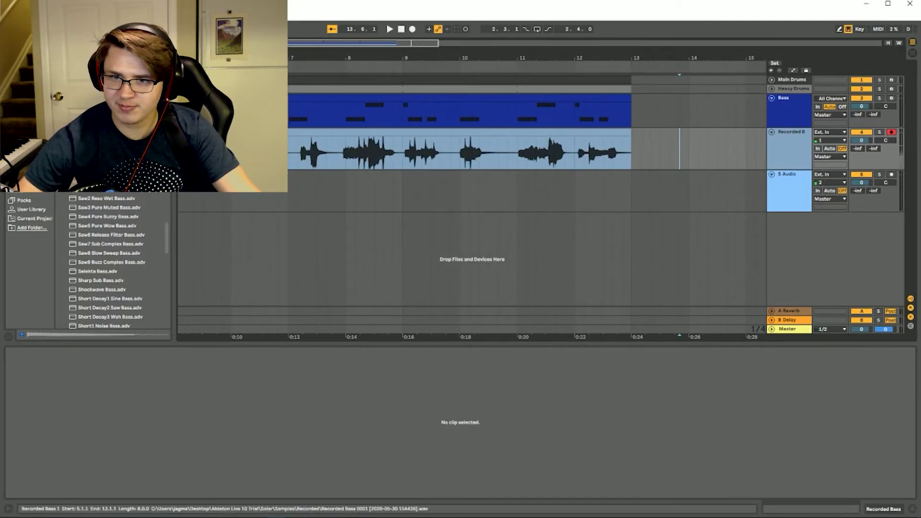
{"action": "left_click_drag", "start_coordinate": [680, 152], "coordinate": [269, 113]}
{"action": "left_click", "coordinate": [269, 112]}
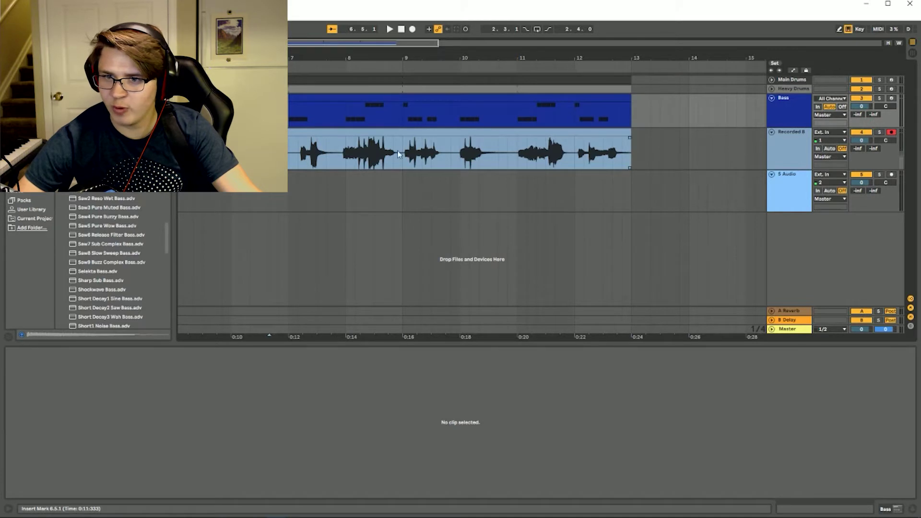
{"action": "scroll", "coordinate": [403, 143], "scroll_direction": "right", "scroll_amount": 5}
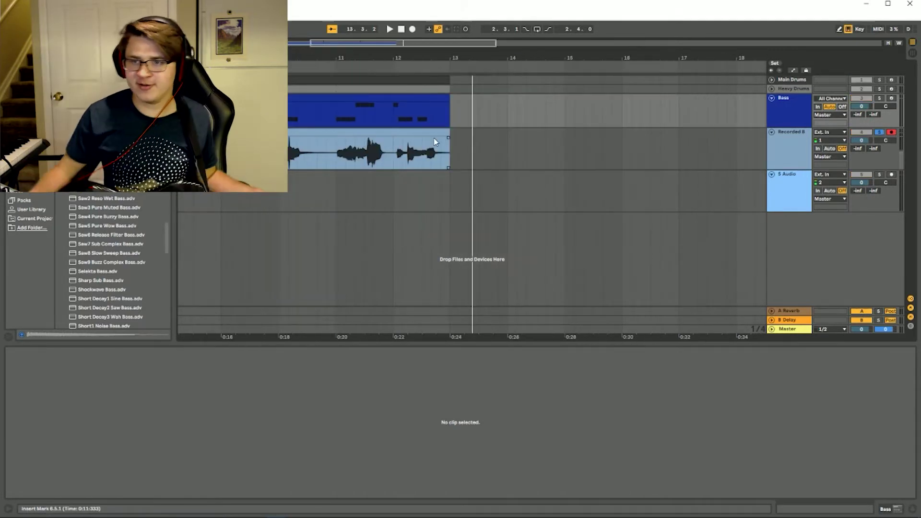
- Record another bass take and move the Recorded Bass clip at bar 10 past the end of the MIDI bass part
{"action": "key", "text": "F9"}
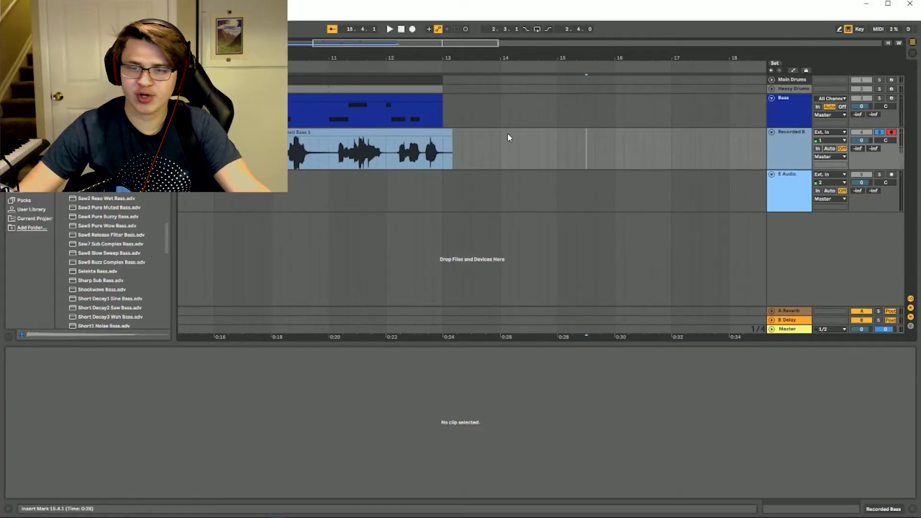
{"action": "scroll", "coordinate": [519, 150], "scroll_direction": "left", "scroll_amount": 8}
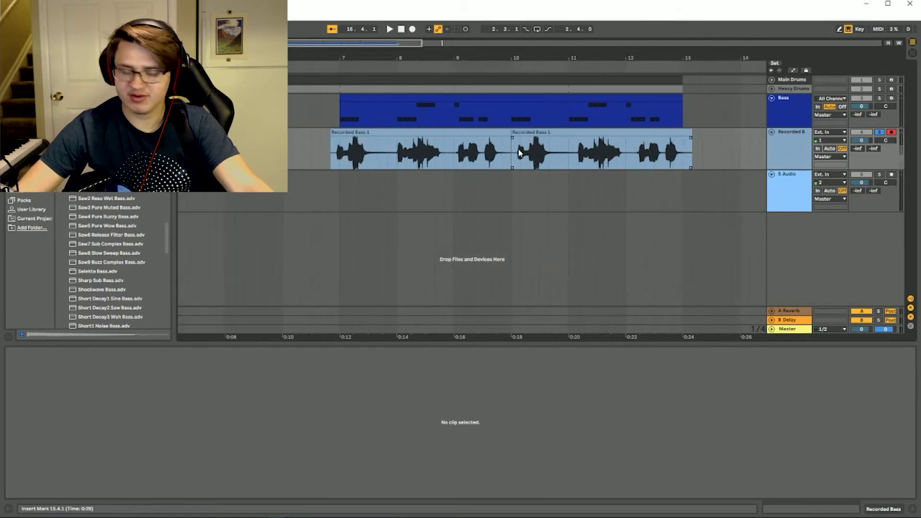
{"action": "left_click", "coordinate": [556, 133]}
{"action": "left_click_drag", "start_coordinate": [558, 133], "coordinate": [739, 135]}
{"action": "scroll", "coordinate": [604, 141], "scroll_direction": "right", "scroll_amount": 3}
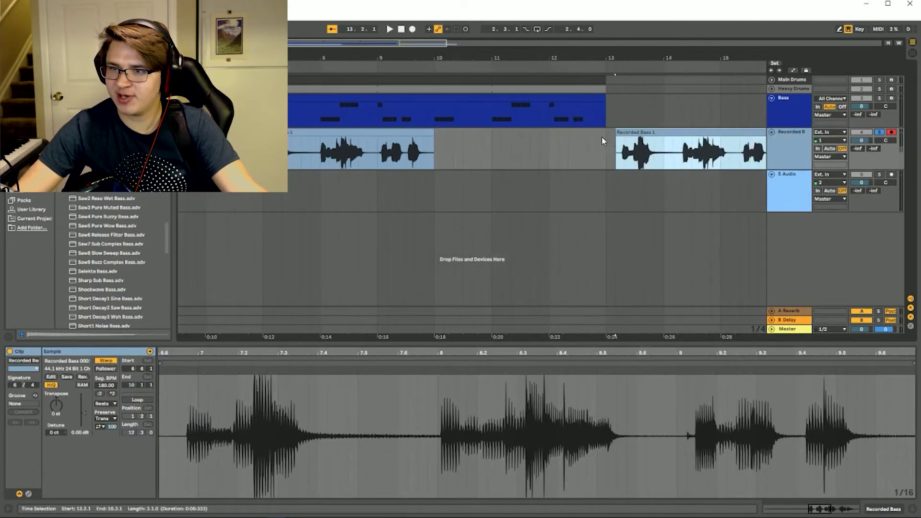
- Record a further bass take on the Recorded Bass track through the end of the MIDI bass part
{"action": "scroll", "coordinate": [603, 140], "scroll_direction": "right", "scroll_amount": 5}
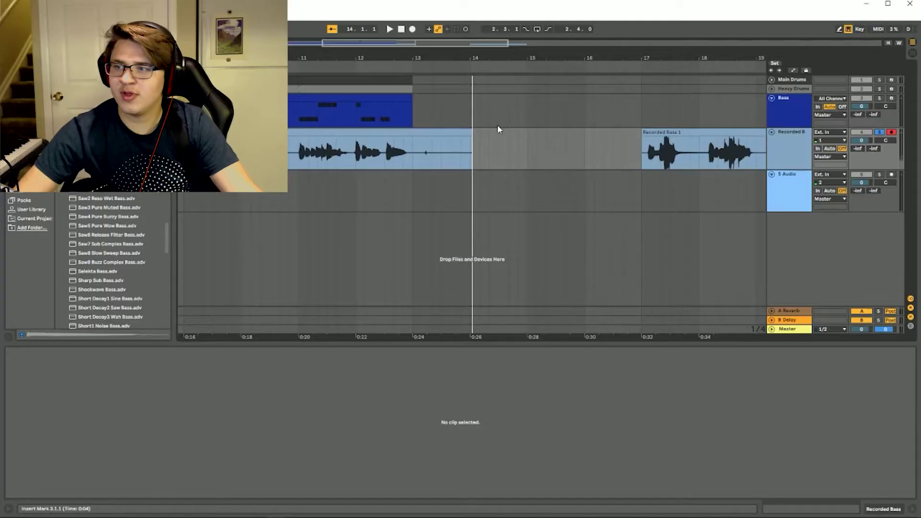
{"action": "left_click", "coordinate": [518, 151]}
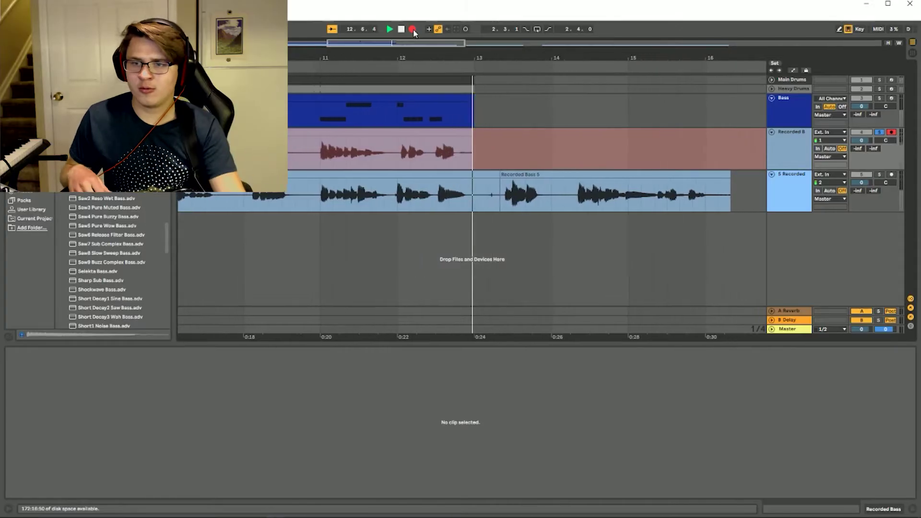
{"action": "left_click", "coordinate": [412, 29]}
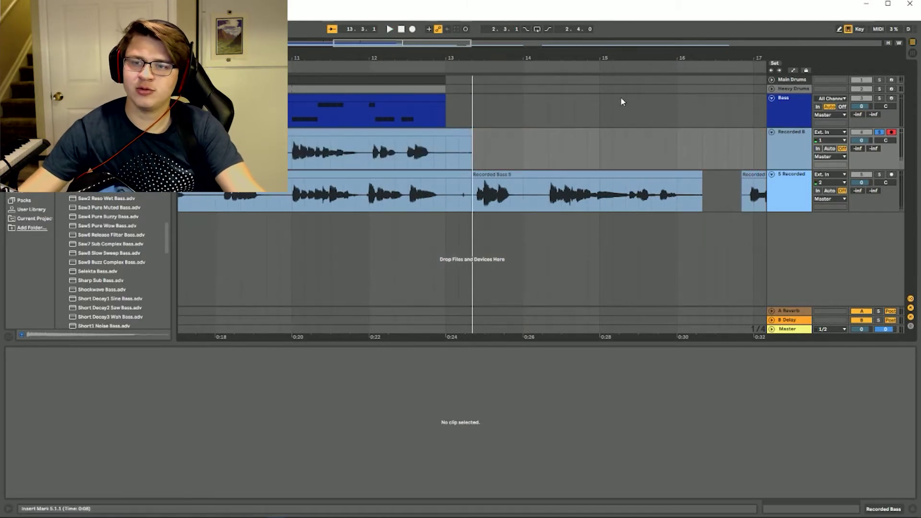
- Play back the newest Recorded Bass take from bar 7
{"action": "scroll", "coordinate": [569, 144], "scroll_direction": "left", "scroll_amount": 5}
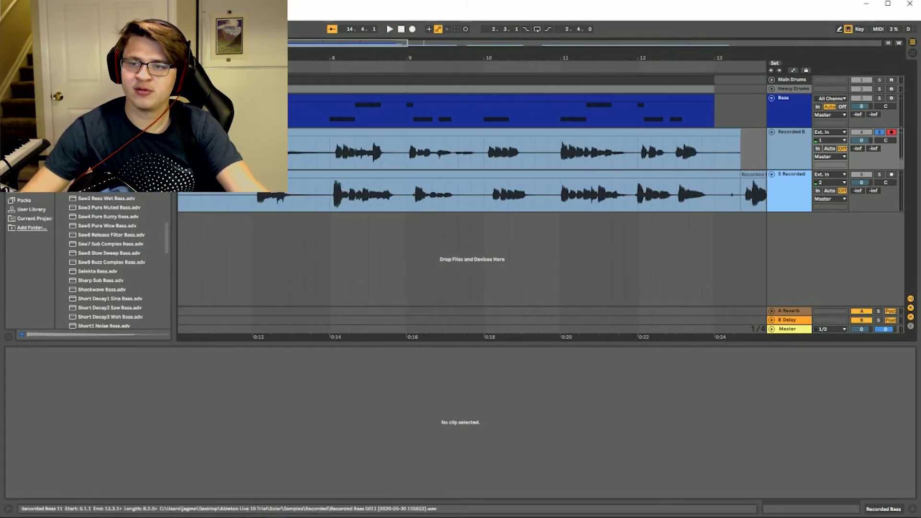
{"action": "left_click", "coordinate": [279, 153]}
{"action": "key", "text": "space"}
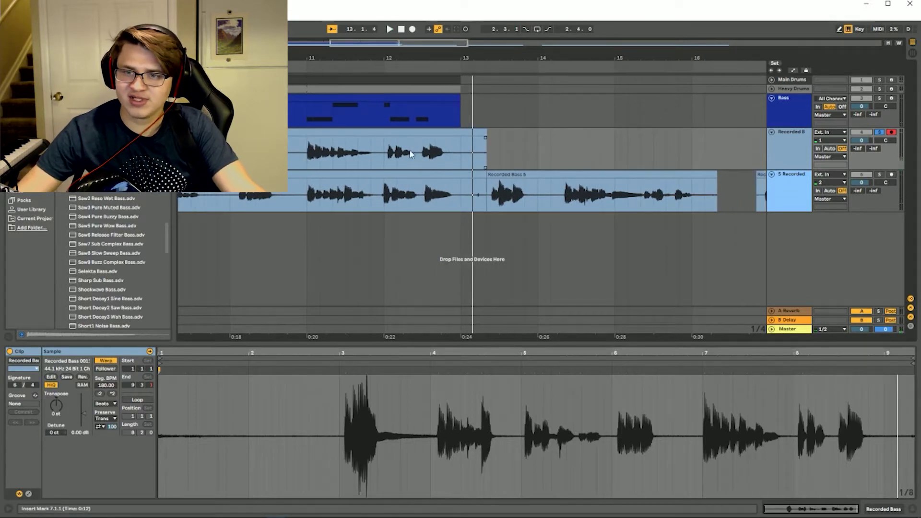
- Activate the Recorded Bass track during playback so it sounds together with the Bass track
{"action": "left_click", "coordinate": [513, 138]}
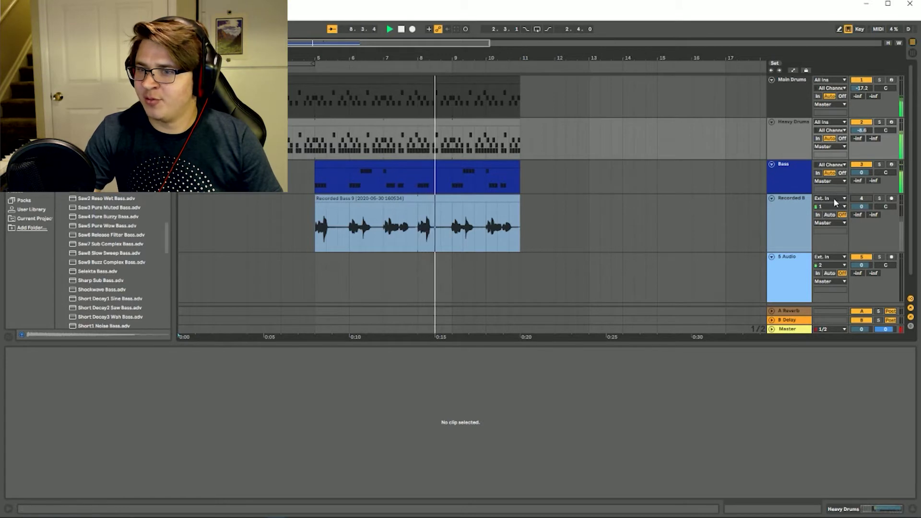
{"action": "left_click", "coordinate": [863, 199]}
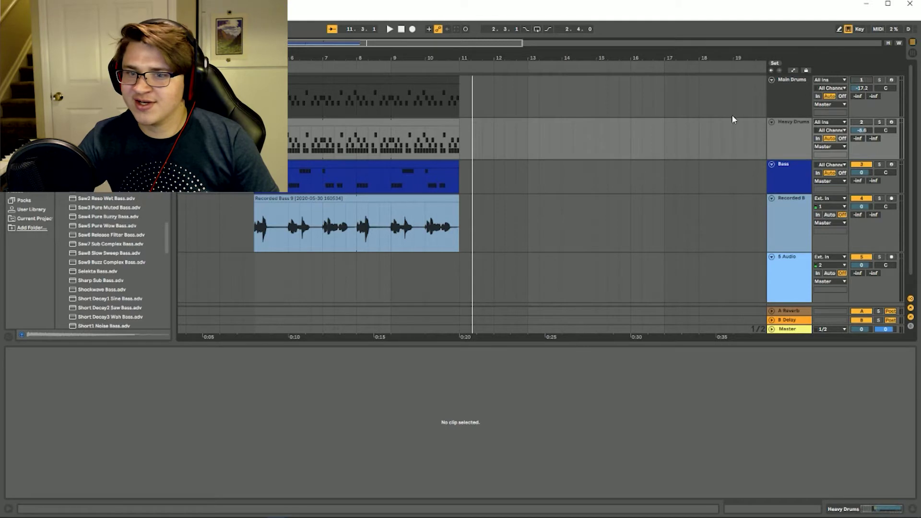
- Play back the Bass and Recorded Bass tracks together from bar 5 to the end of the part
{"action": "left_click", "coordinate": [253, 193]}
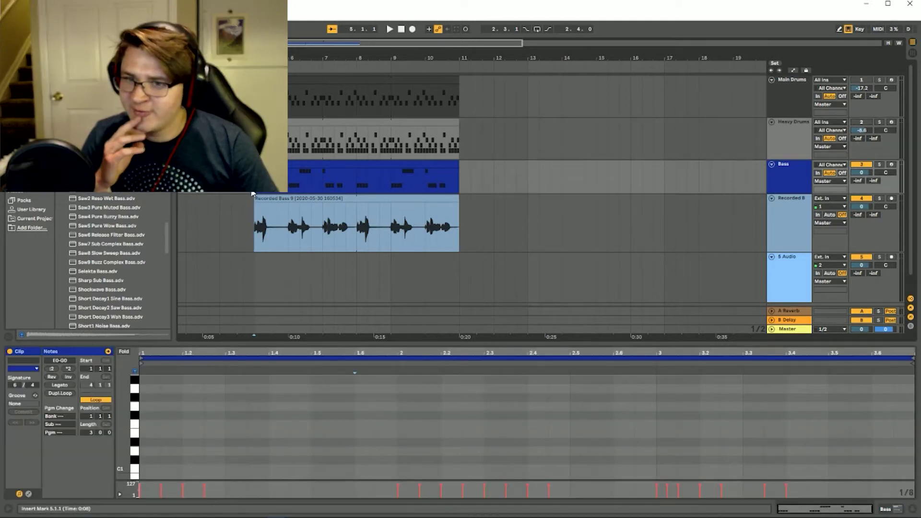
{"action": "key", "text": "space"}
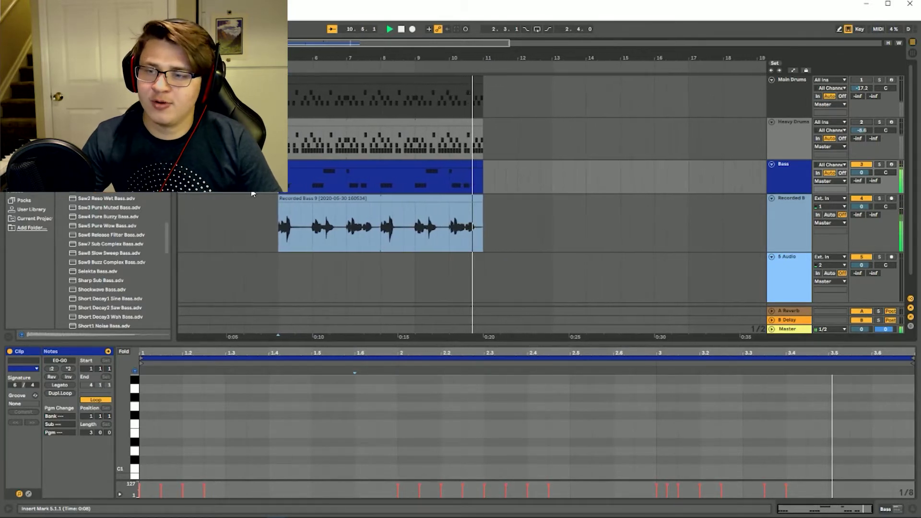
{"action": "key", "text": "space"}
{"action": "left_click", "coordinate": [534, 233]}
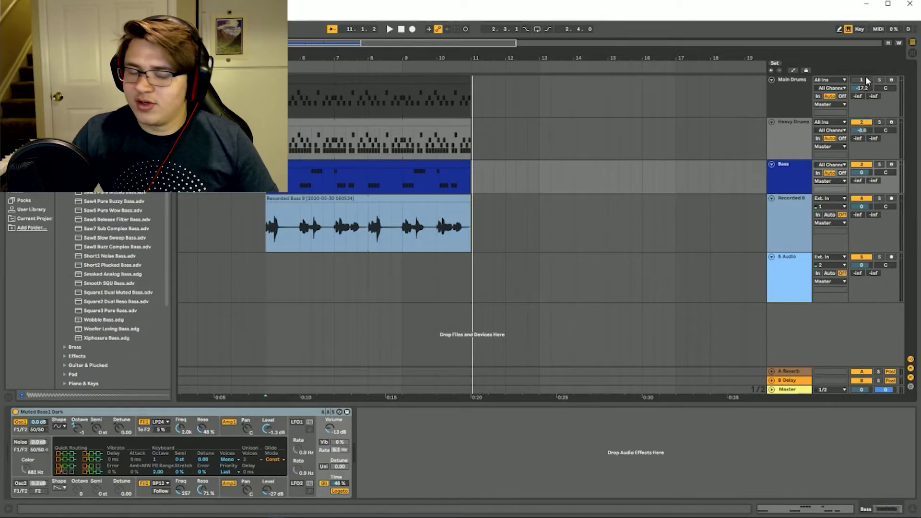
{"action": "left_click", "coordinate": [607, 205]}
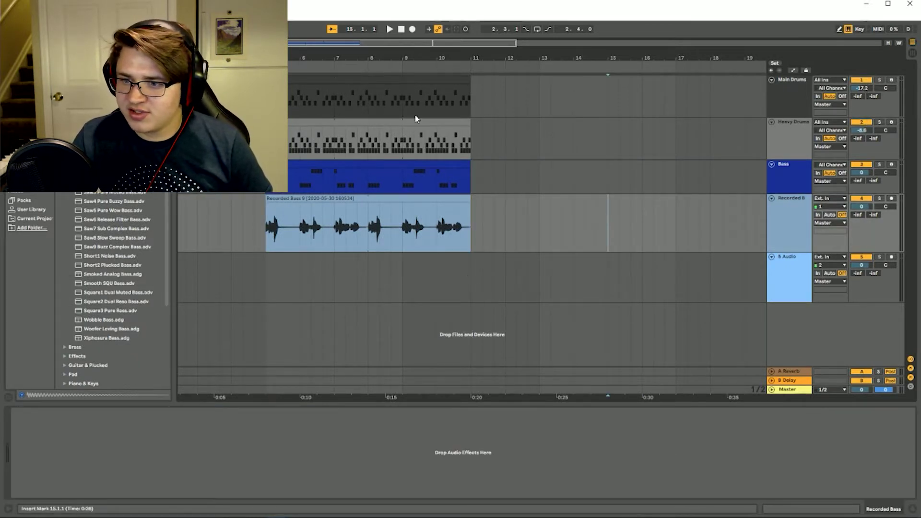
- Copy the Recorded Bass clip onto the empty audio track below, starting at bar 11
{"action": "left_click", "coordinate": [469, 279]}
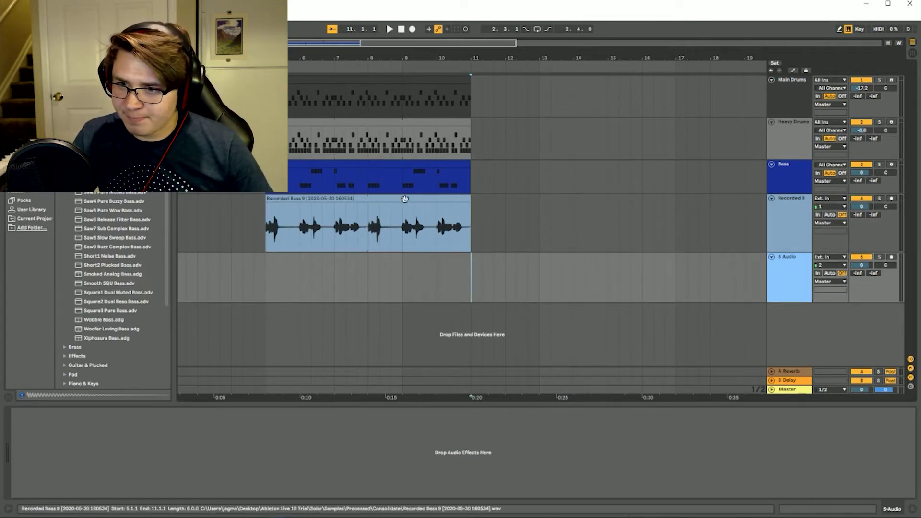
{"action": "left_click", "coordinate": [429, 200]}
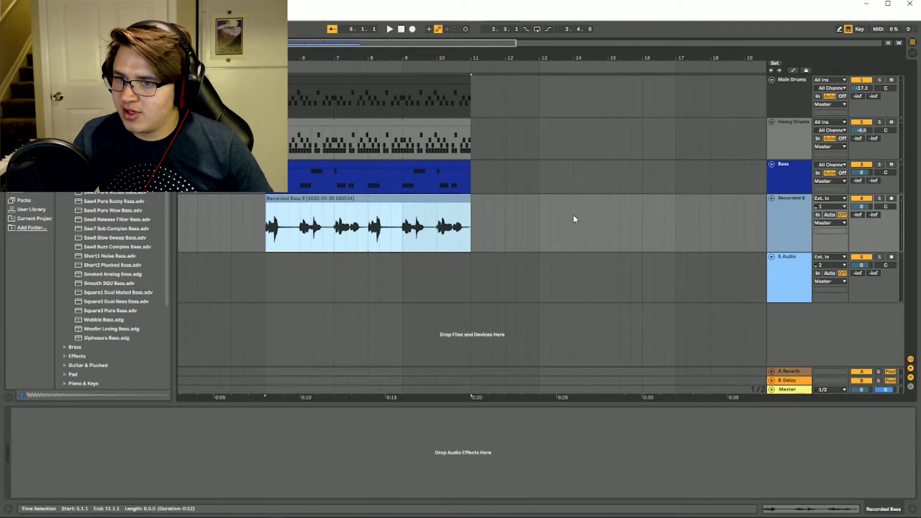
{"action": "left_click_drag", "start_coordinate": [414, 223], "coordinate": [528, 257]}
{"action": "left_click", "coordinate": [455, 281]}
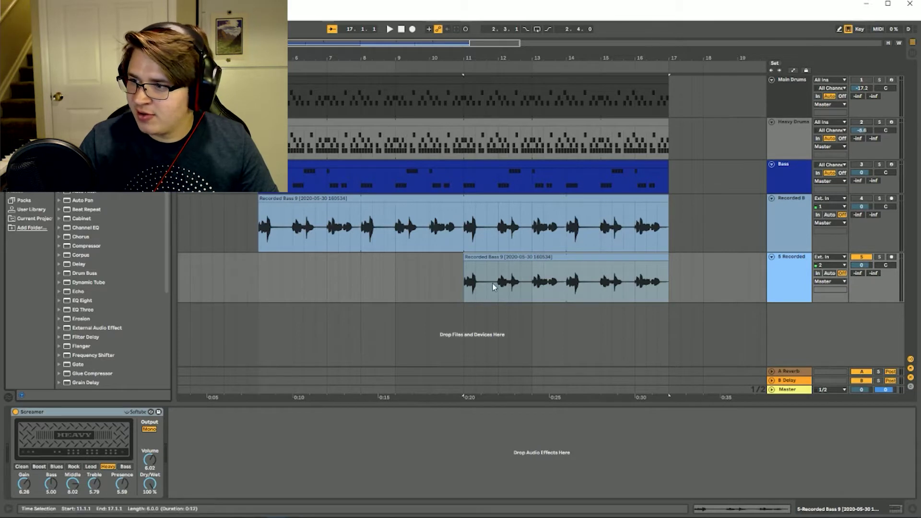
- Play the copied bass clip from bar 11 and set the second EQ Eight's peak band to 539 Hz and 12.8 dB gain
{"action": "left_click", "coordinate": [461, 282]}
{"action": "key", "text": "space"}
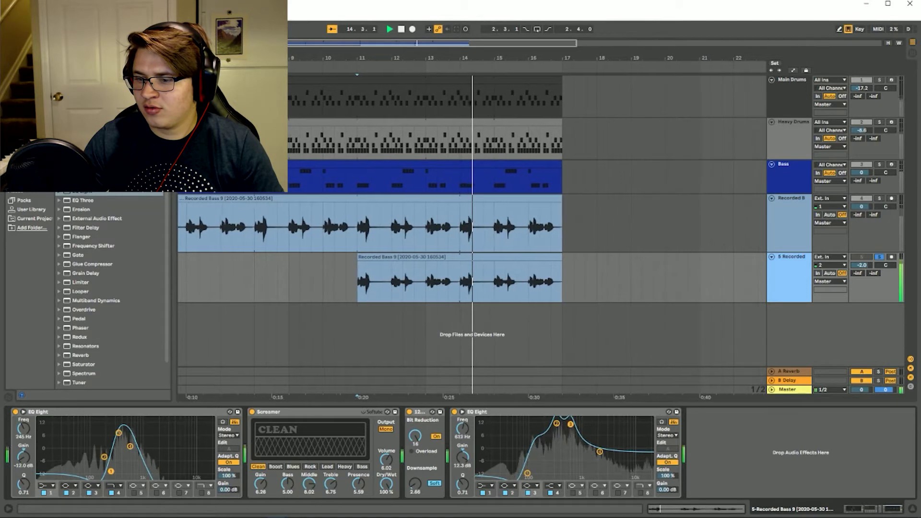
{"action": "left_click_drag", "start_coordinate": [569, 424], "coordinate": [568, 424]}
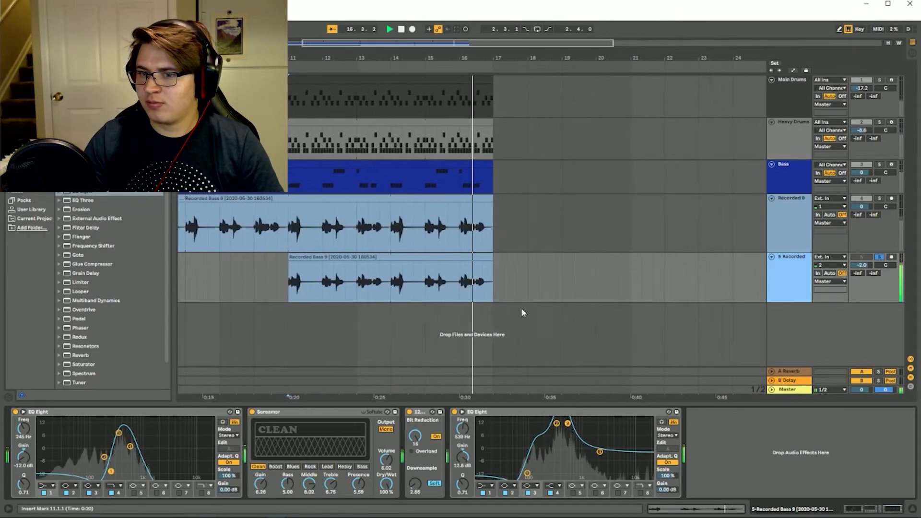
{"action": "key", "text": "space"}
- Delete the copied Recorded Bass clip at bar 11 together with its audio track
{"action": "left_click", "coordinate": [403, 254]}
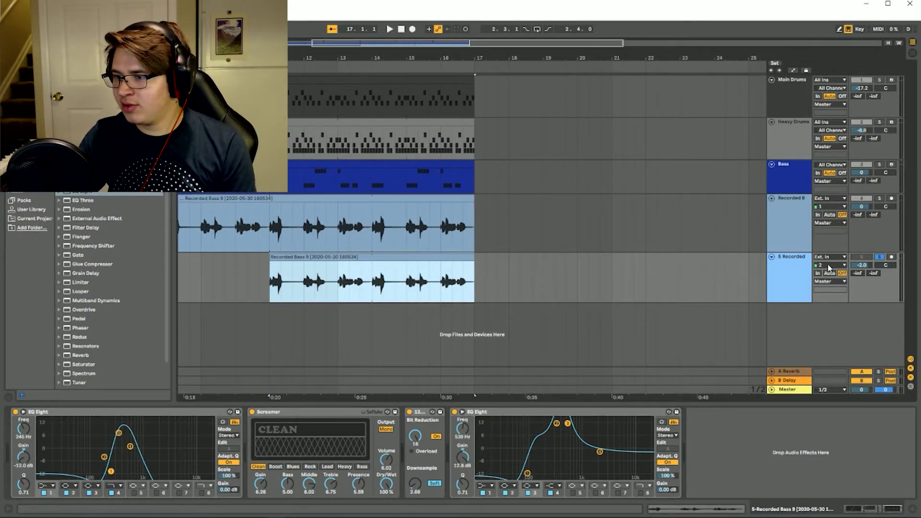
{"action": "key", "text": "Delete"}
{"action": "right_click", "coordinate": [794, 272]}
{"action": "left_click", "coordinate": [821, 298]}
- Insert a MIDI track and try the bass notes on it from bar 11 with the Dojo Sky Pad instrument
{"action": "right_click", "coordinate": [795, 271]}
{"action": "left_click", "coordinate": [822, 284]}
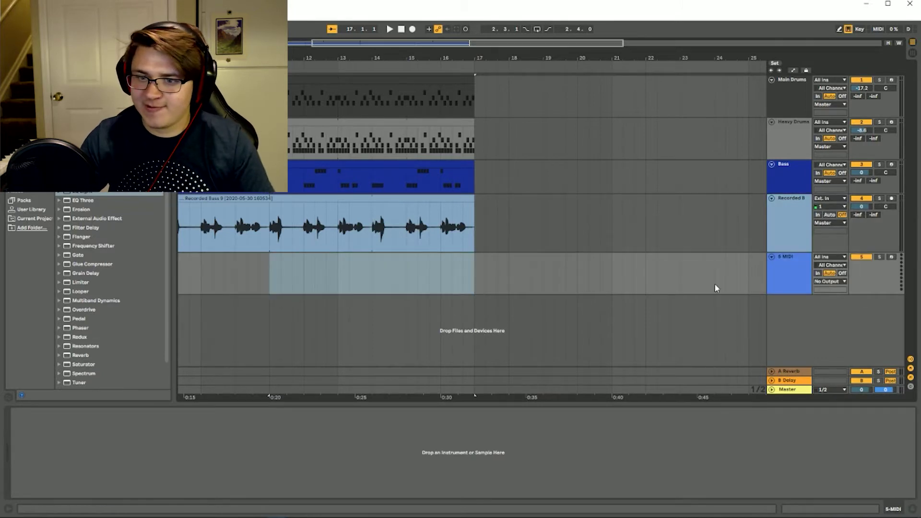
{"action": "left_click", "coordinate": [293, 283]}
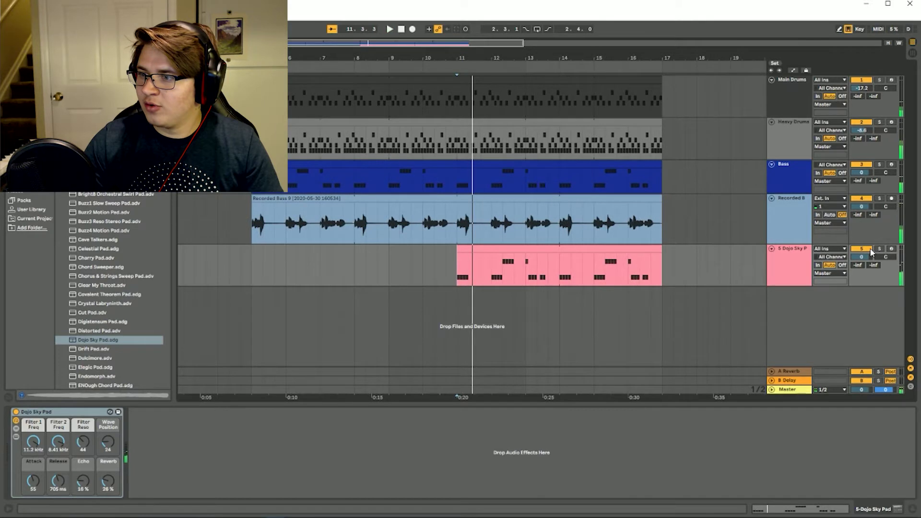
{"action": "left_click", "coordinate": [868, 249]}
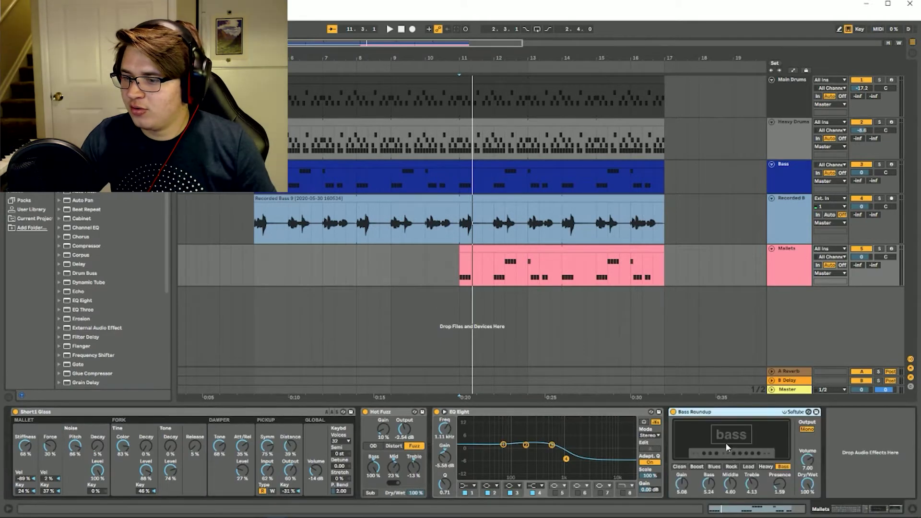
- Play back the Mallets part with the drums and basses from bar 11
{"action": "key", "text": "space"}
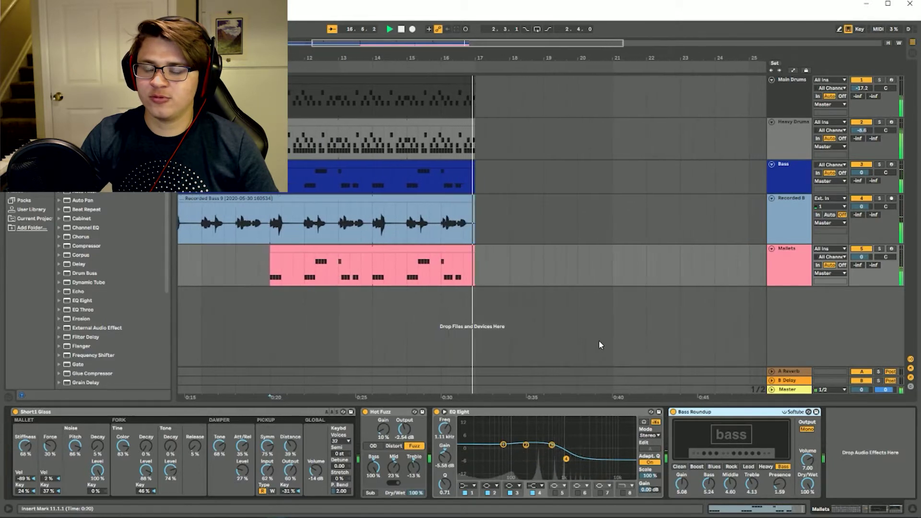
{"action": "key", "text": "space"}
- Play back the whole arrangement from bar 1 through the end of the Mallets clip
{"action": "scroll", "coordinate": [278, 254], "scroll_direction": "left", "scroll_amount": 5}
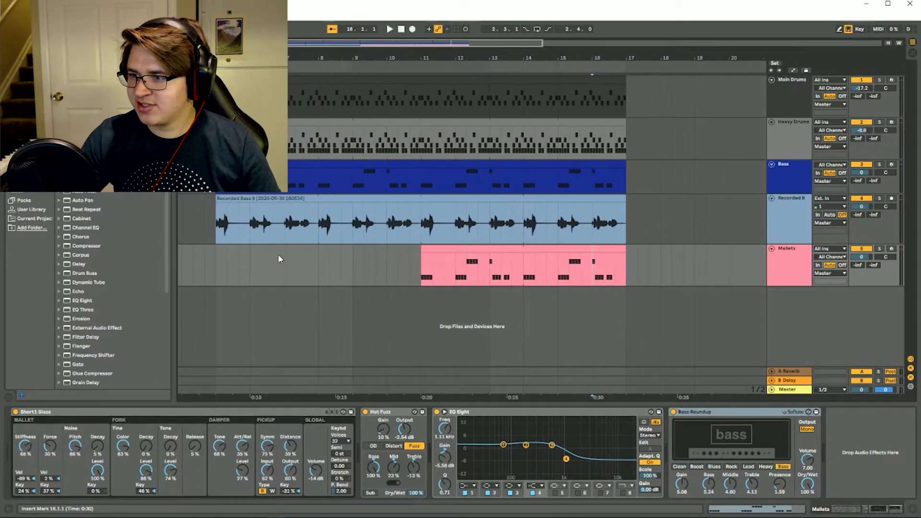
{"action": "left_click", "coordinate": [195, 243]}
{"action": "left_click", "coordinate": [181, 272]}
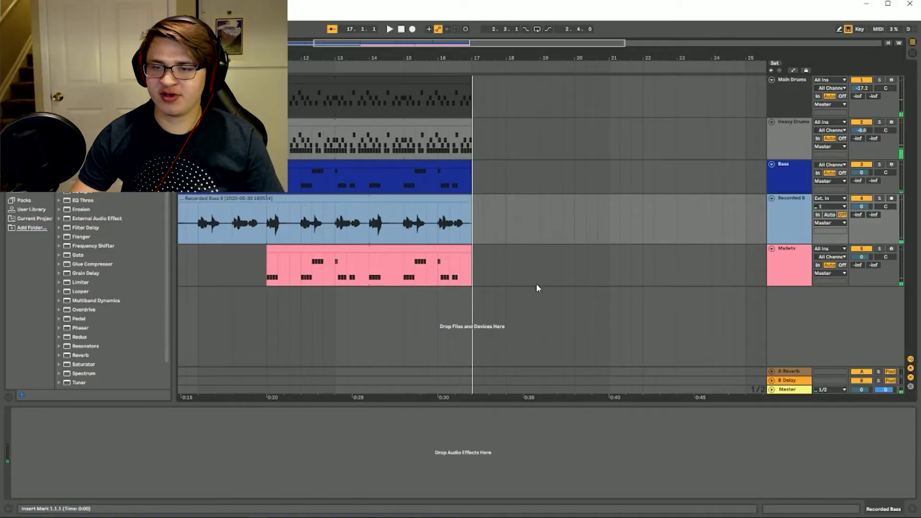
{"action": "left_click", "coordinate": [547, 267]}
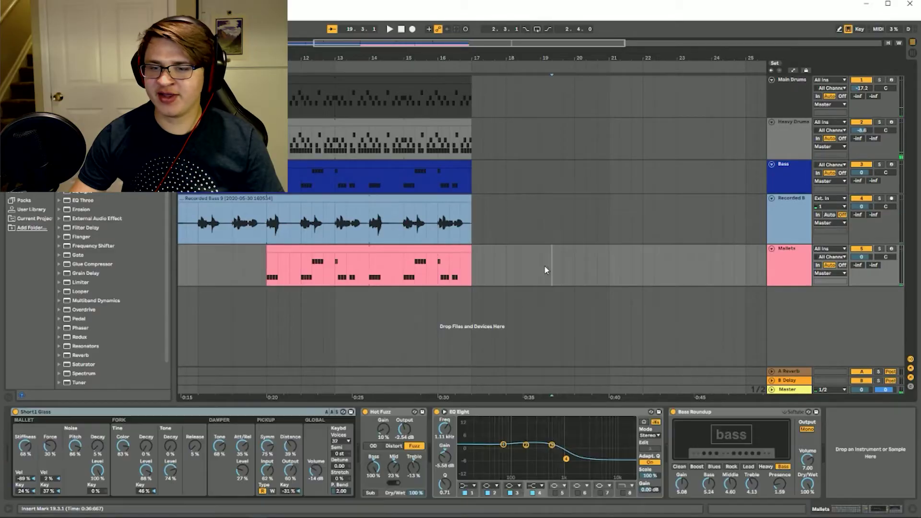
- Collapse the Mallets track and copy its clip at bar 11 onto a new MIDI track below it
{"action": "left_click", "coordinate": [388, 249]}
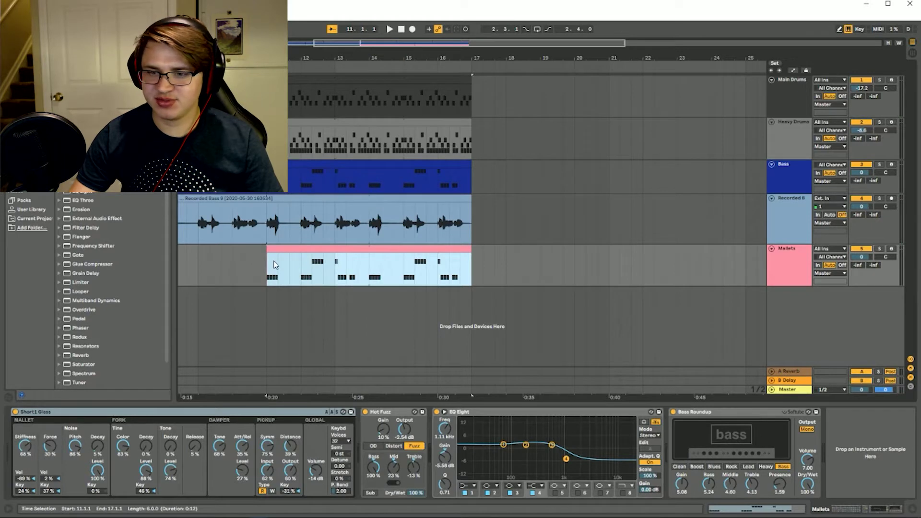
{"action": "left_click", "coordinate": [666, 271]}
{"action": "scroll", "coordinate": [538, 278], "scroll_direction": "left", "scroll_amount": 4}
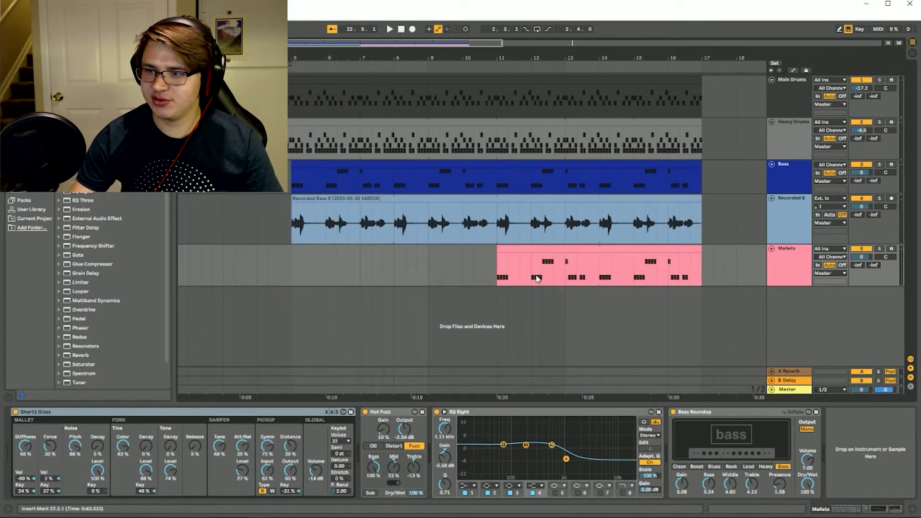
{"action": "left_click", "coordinate": [437, 252]}
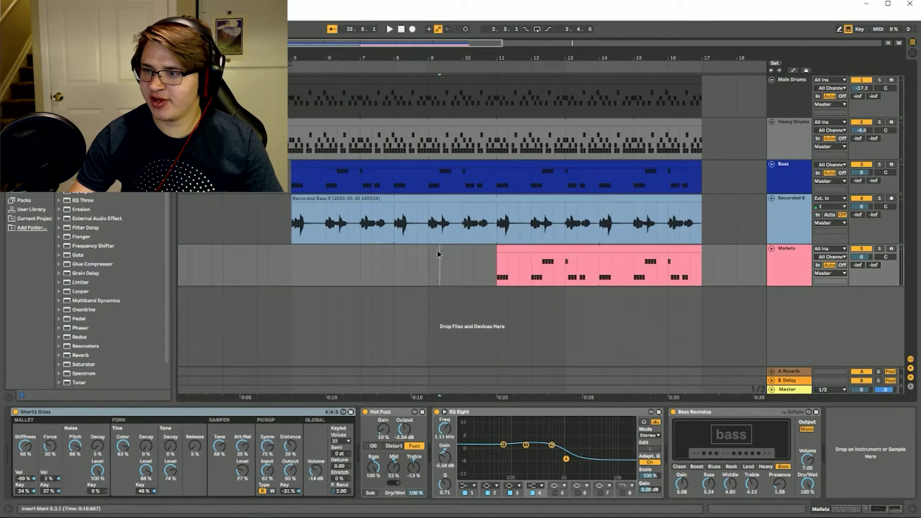
{"action": "left_click", "coordinate": [771, 249]}
{"action": "right_click", "coordinate": [830, 275]}
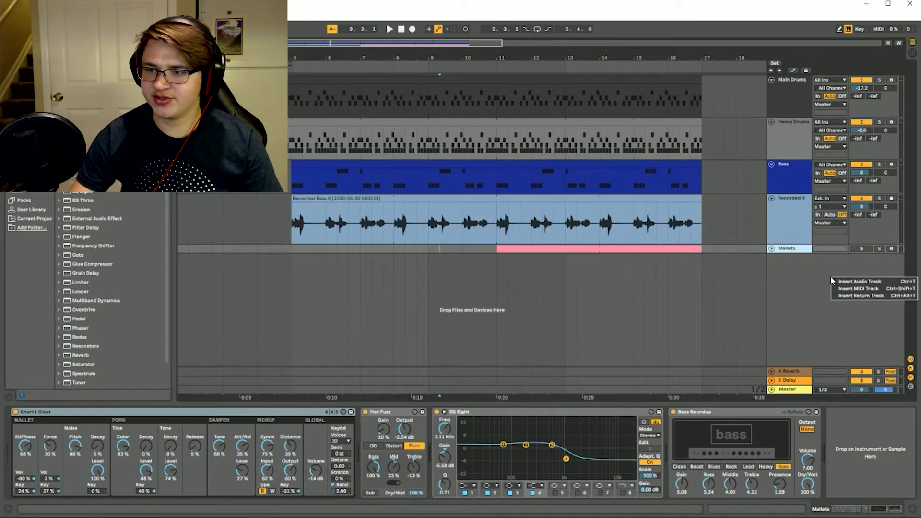
{"action": "left_click", "coordinate": [859, 290]}
{"action": "left_click_drag", "start_coordinate": [499, 249], "coordinate": [497, 280]}
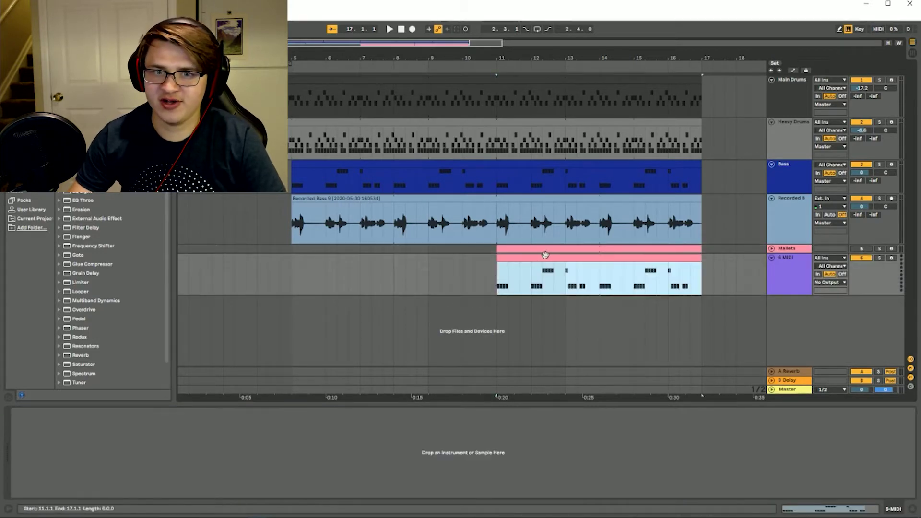
- Find and load the Strangler Lead Guitar on the new MIDI track and play it from bar 11
{"action": "key", "text": "ctrl+f"}
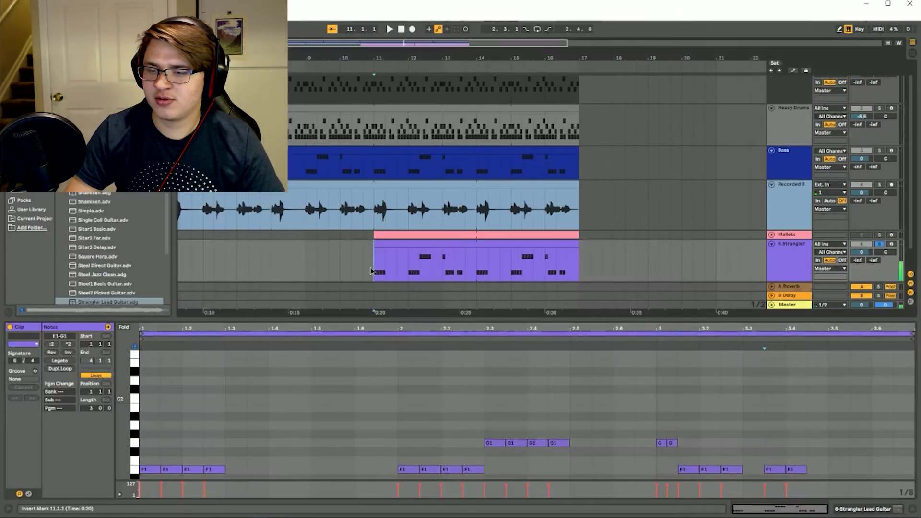
{"action": "key", "text": "space"}
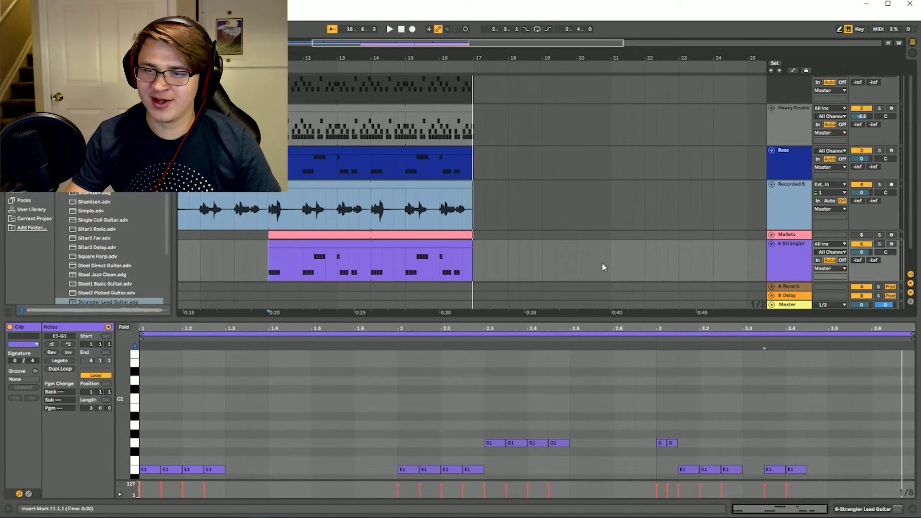
- Play back the extended arrangement from bar 16 with the Strangler lead entering before the Mallets
{"action": "left_click", "coordinate": [232, 250]}
{"action": "left_click_drag", "start_coordinate": [468, 325], "coordinate": [463, 415]}
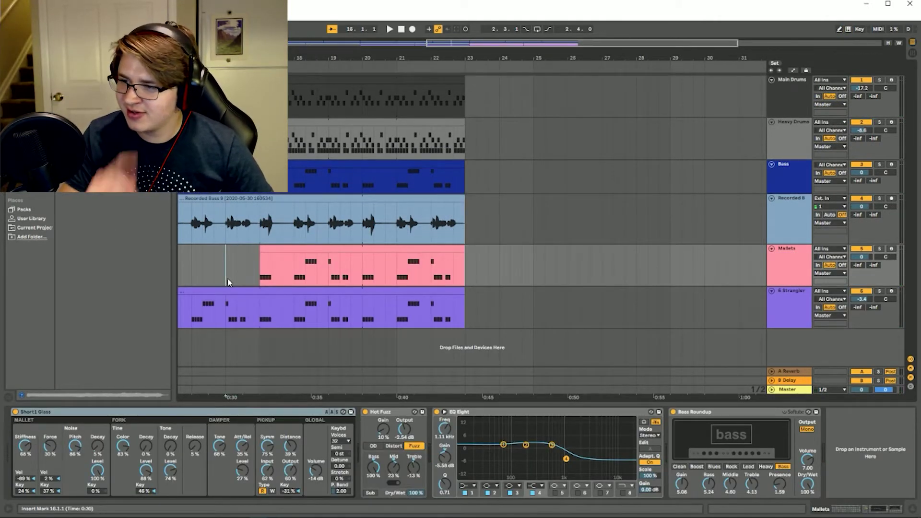
{"action": "key", "text": "space"}
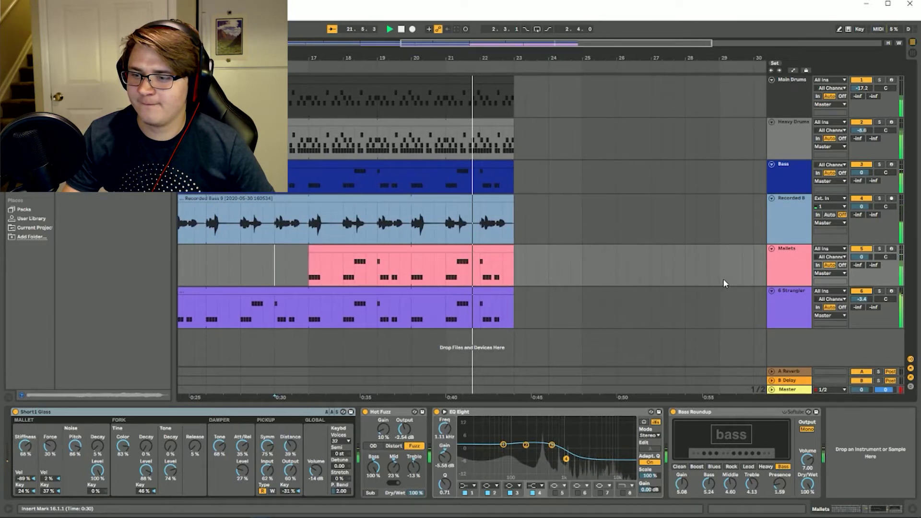
{"action": "key", "text": "space"}
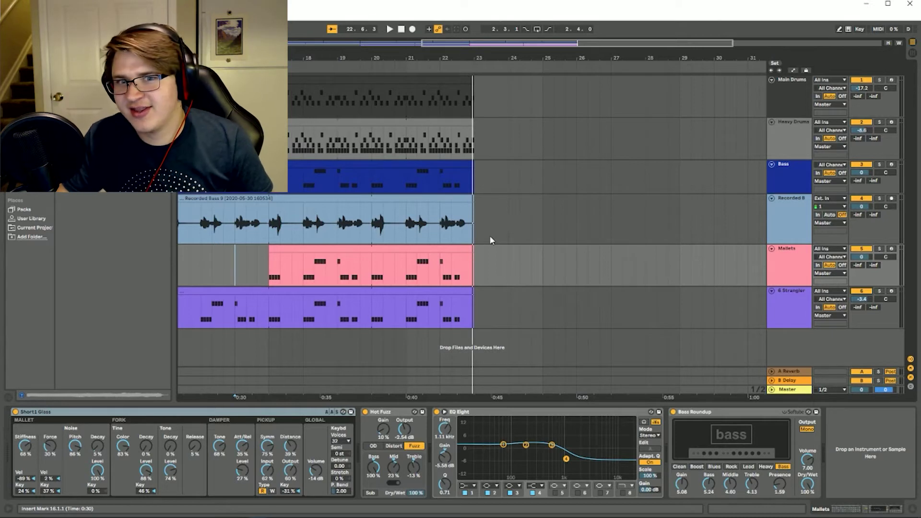
{"action": "left_click", "coordinate": [543, 138]}
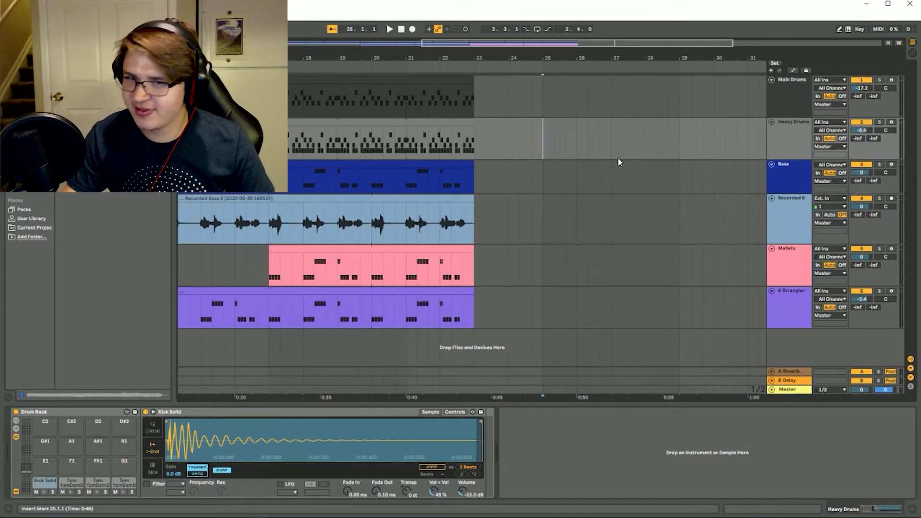
{"action": "left_click", "coordinate": [497, 257]}
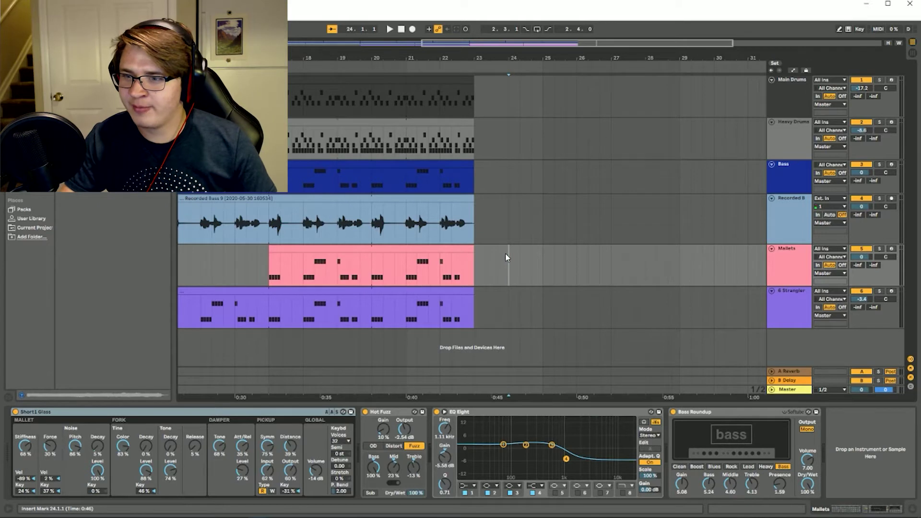
{"action": "left_click", "coordinate": [508, 224]}
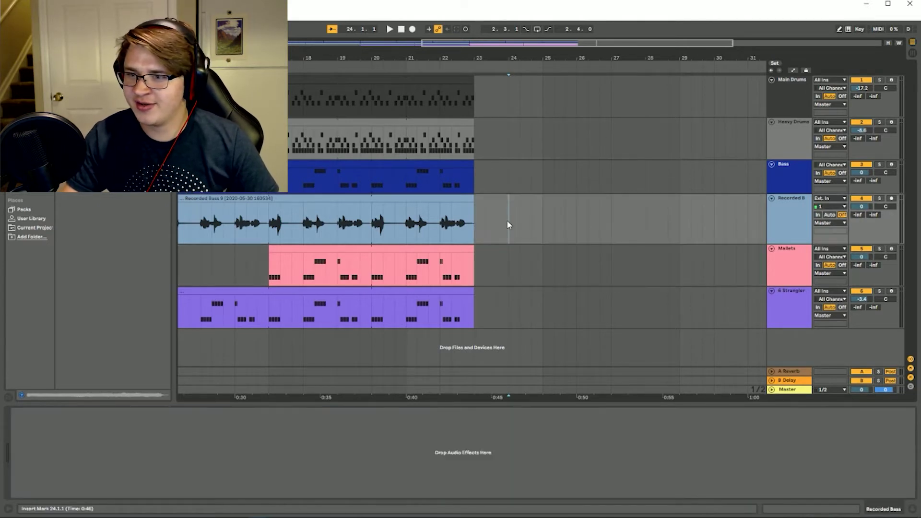
{"action": "left_click", "coordinate": [543, 206]}
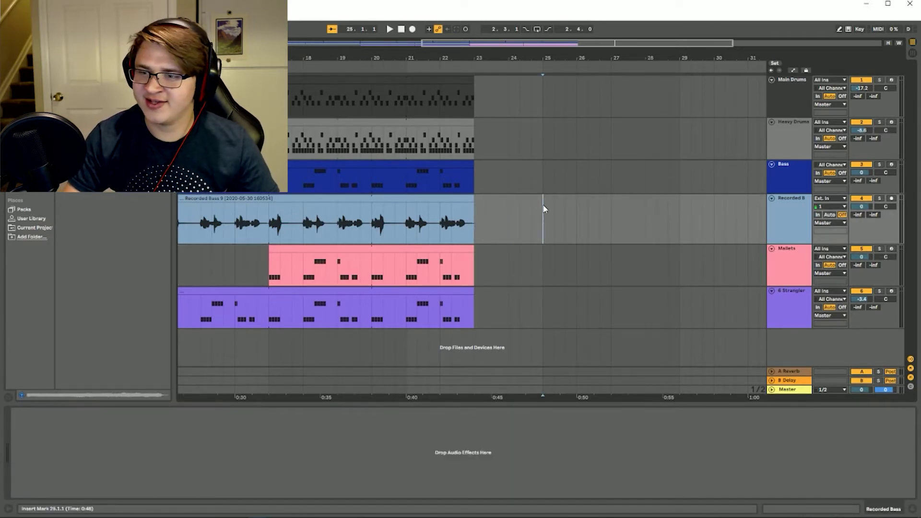
{"action": "left_click", "coordinate": [541, 305]}
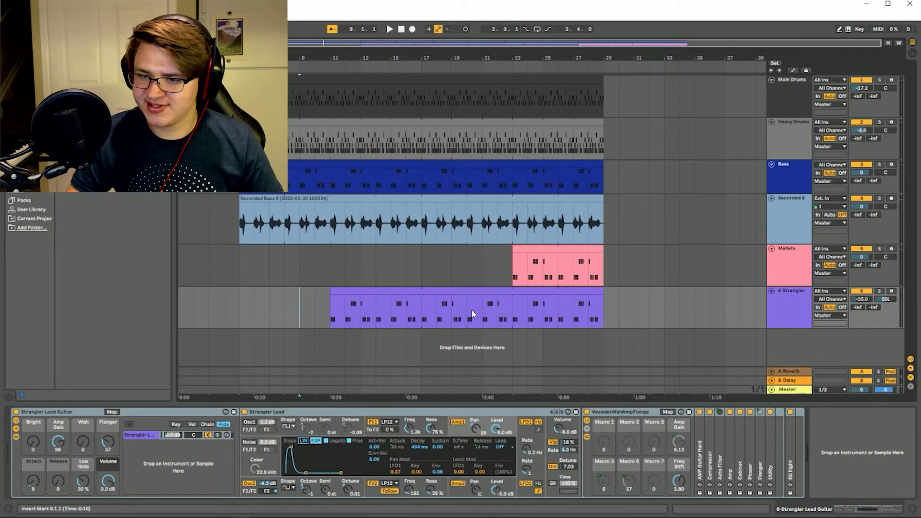
- Play back the full arrangement of all six tracks from bar 9 to the end
{"action": "key", "text": "space"}
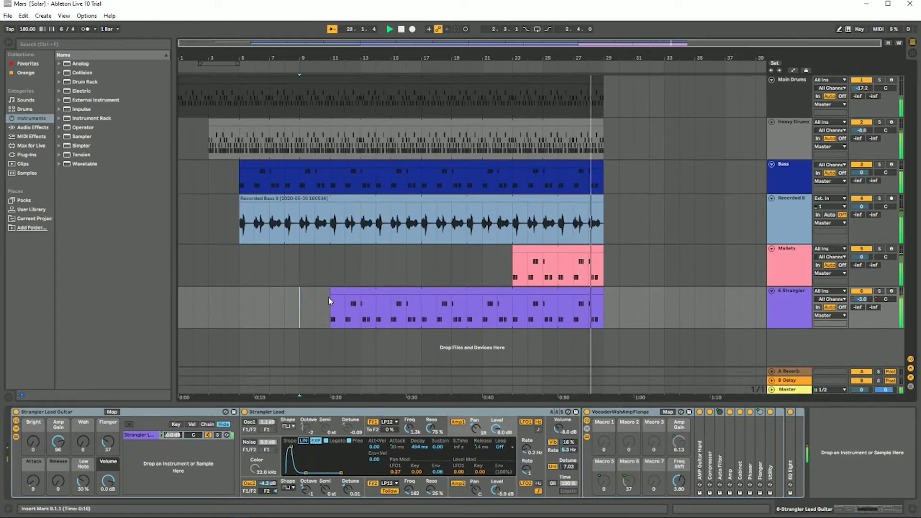
{"action": "key", "text": "space"}
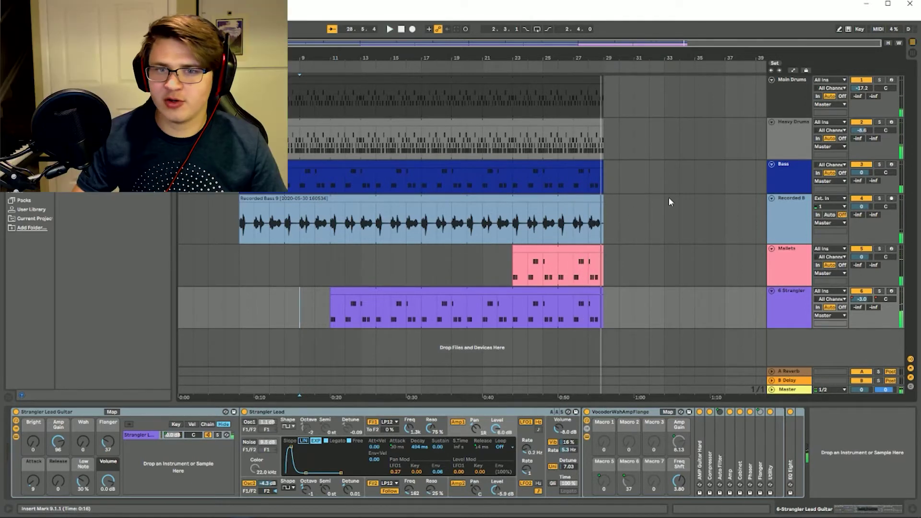
{"action": "left_click", "coordinate": [668, 199]}
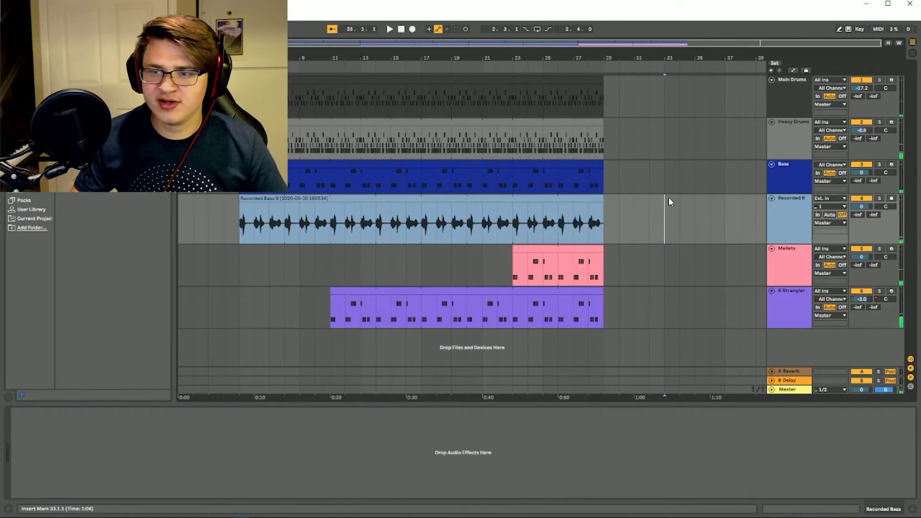
- Show the Strangler track's devices and switch off the Phaser in its VocoderWahAmpFlange rack
{"action": "left_click", "coordinate": [451, 301]}
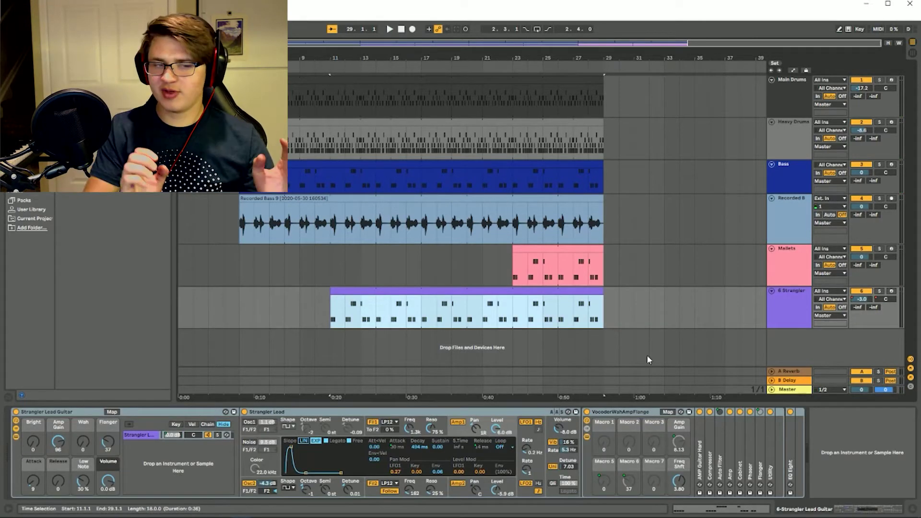
{"action": "left_click", "coordinate": [720, 412]}
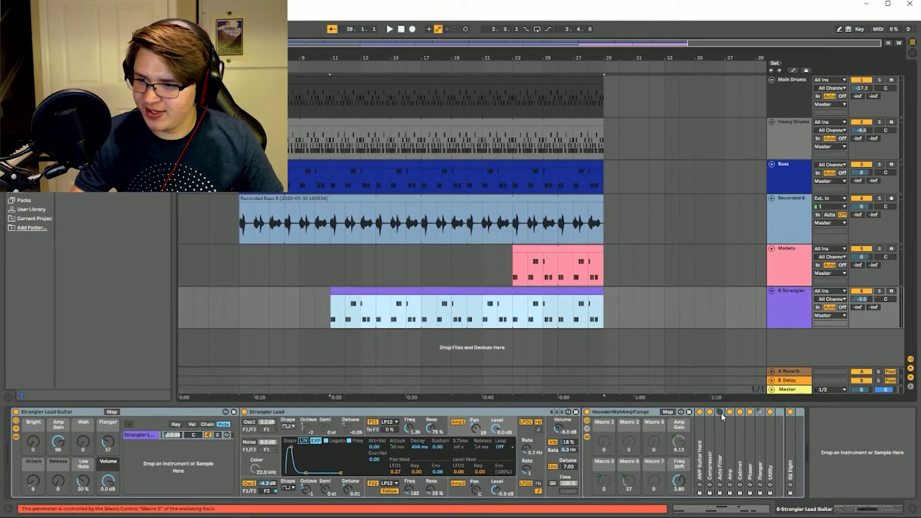
{"action": "left_click", "coordinate": [714, 415]}
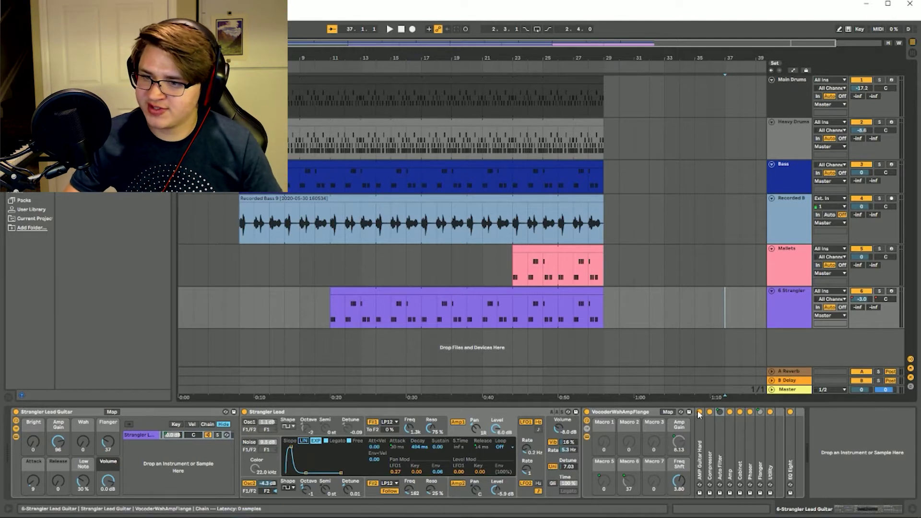
{"action": "left_click", "coordinate": [366, 307]}
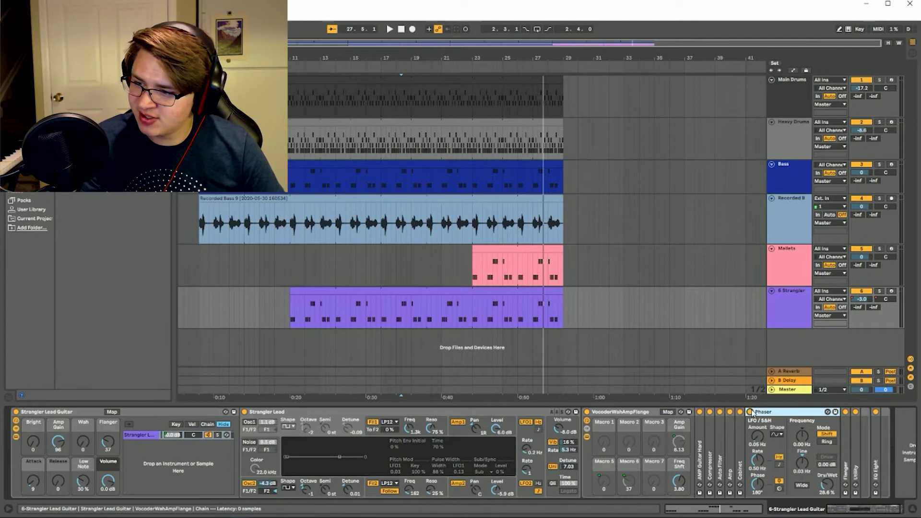
{"action": "left_click", "coordinate": [750, 412]}
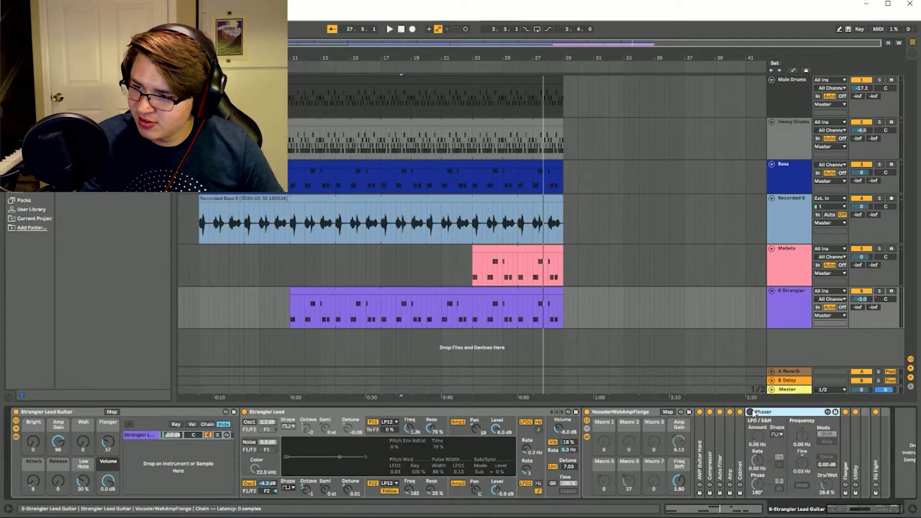
- Expand the Flanger in the Strangler track's effects rack and play back the arrangement
{"action": "double_click", "coordinate": [846, 423]}
{"action": "double_click", "coordinate": [797, 410]}
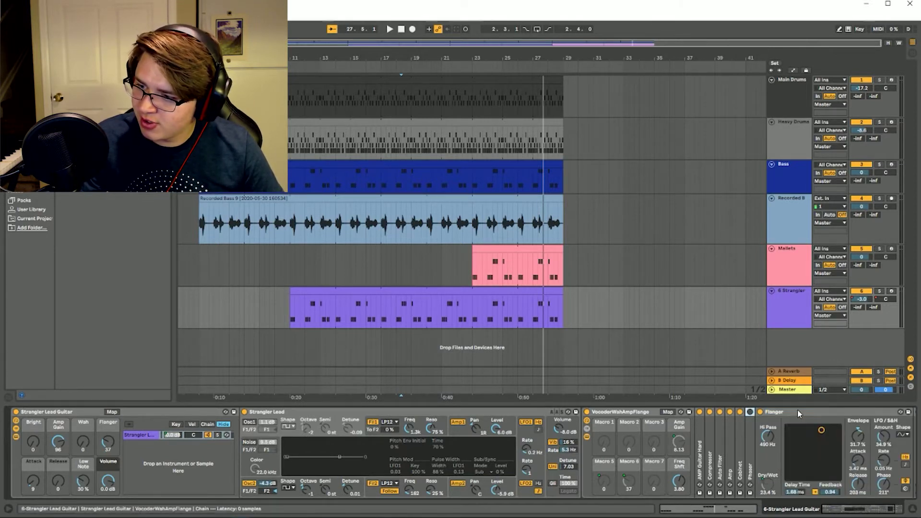
{"action": "key", "text": "space"}
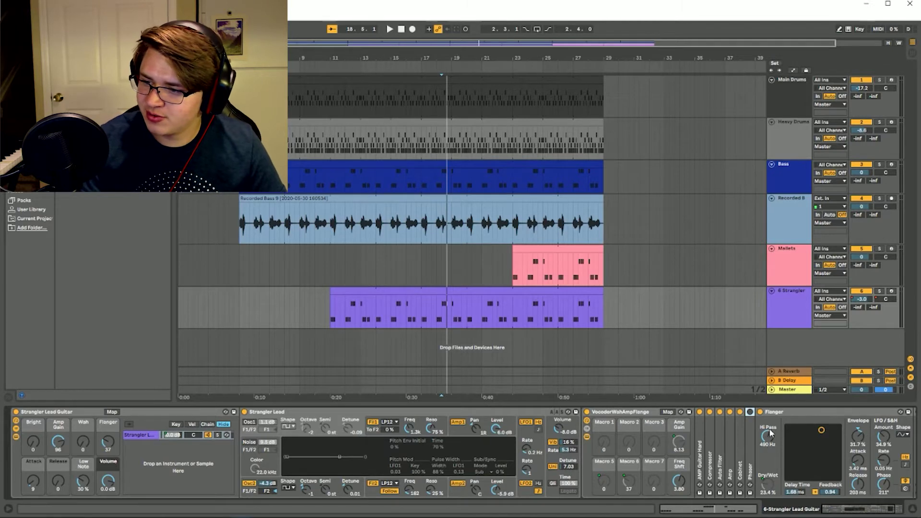
- Show the Mallets track's instrument and effects chain, and place the insert marker past its clip
{"action": "left_click", "coordinate": [478, 288]}
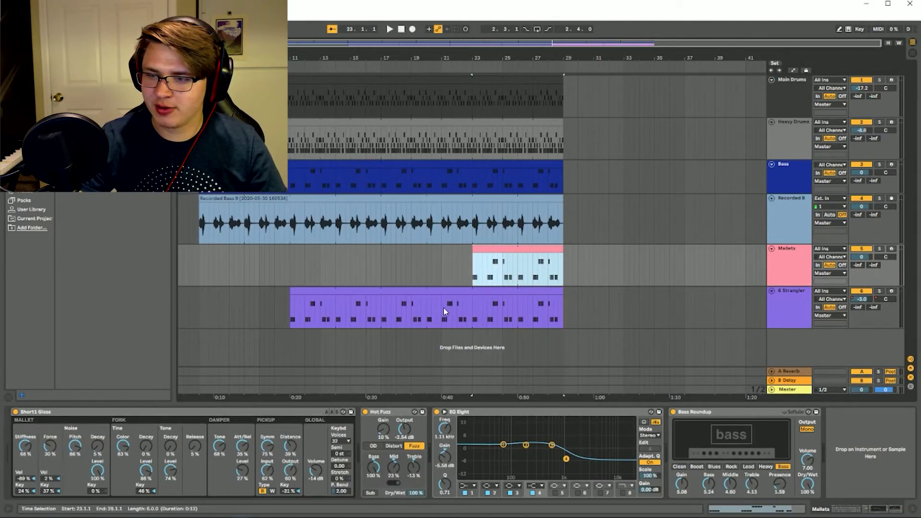
{"action": "scroll", "coordinate": [528, 288], "scroll_direction": "left", "scroll_amount": 3}
{"action": "left_click", "coordinate": [624, 248]}
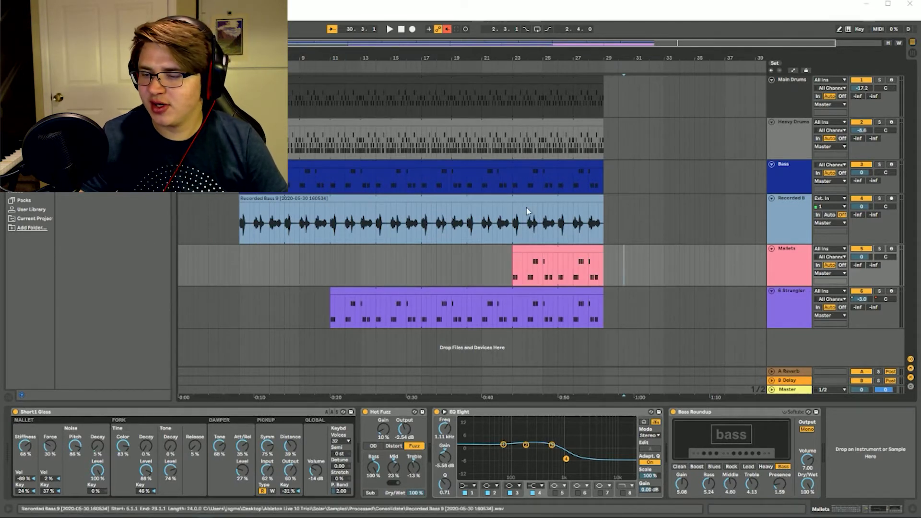
{"action": "left_click", "coordinate": [639, 253]}
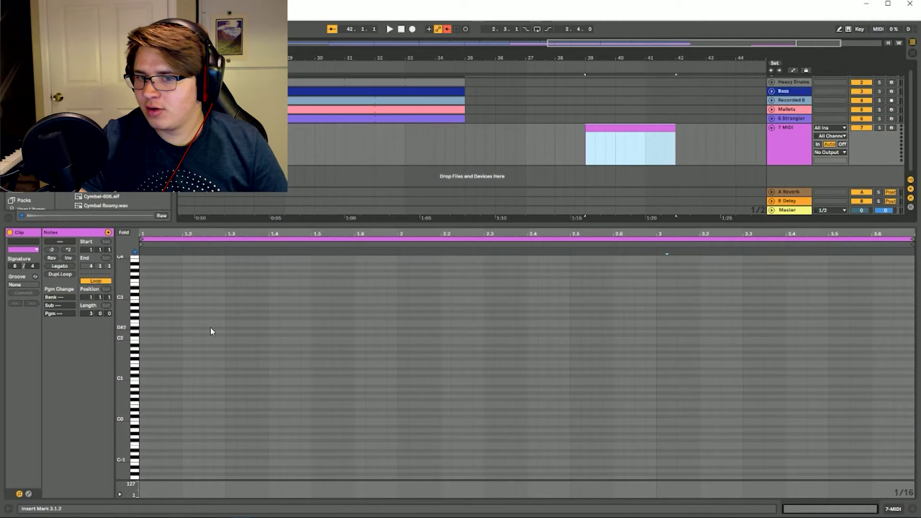
- Turn on Draw Mode and set a fixed 1/8 grid in the new MIDI clip's note editor
{"action": "left_click", "coordinate": [296, 313]}
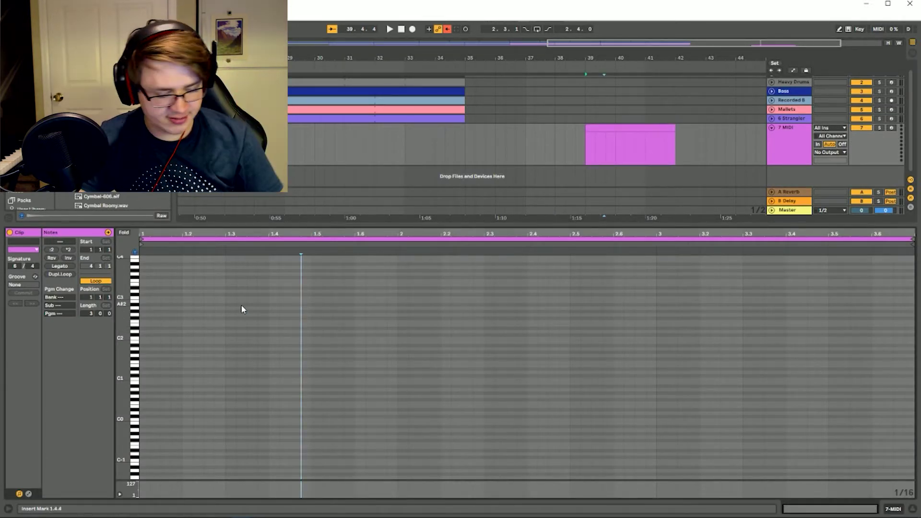
{"action": "key", "text": "b"}
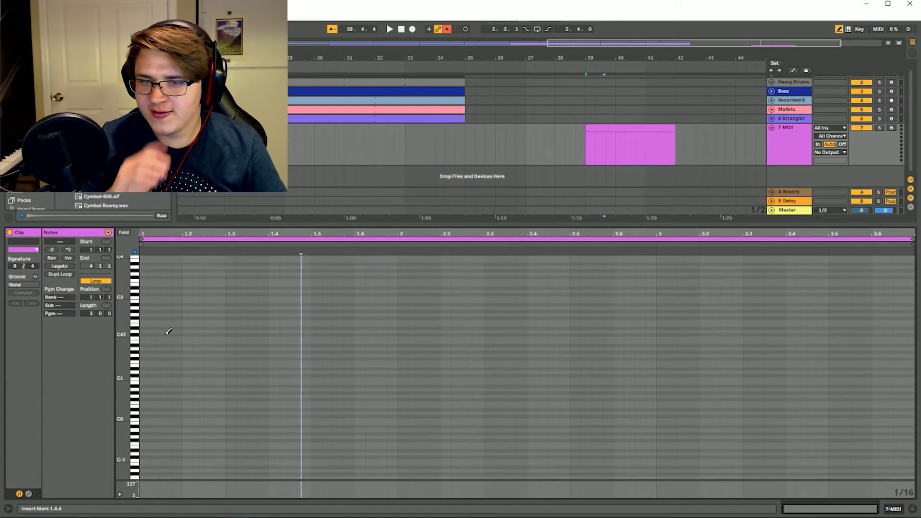
{"action": "right_click", "coordinate": [247, 328]}
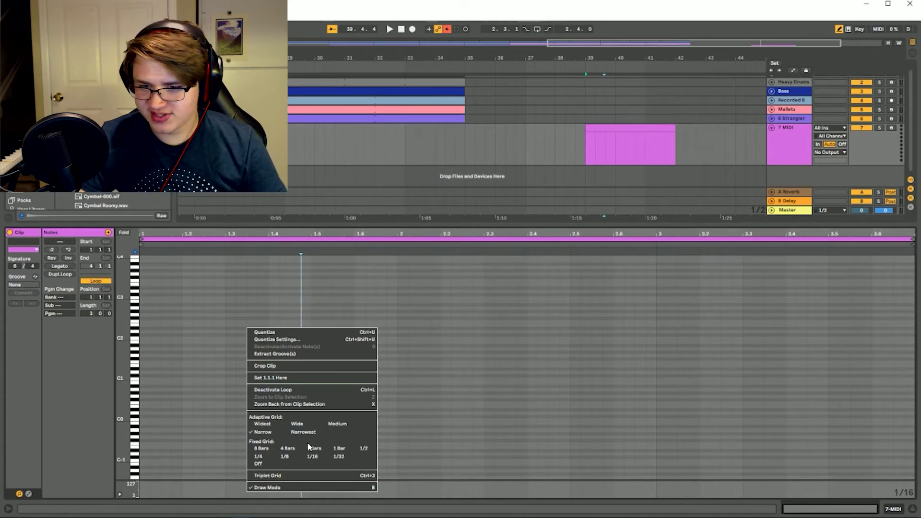
{"action": "left_click", "coordinate": [284, 457]}
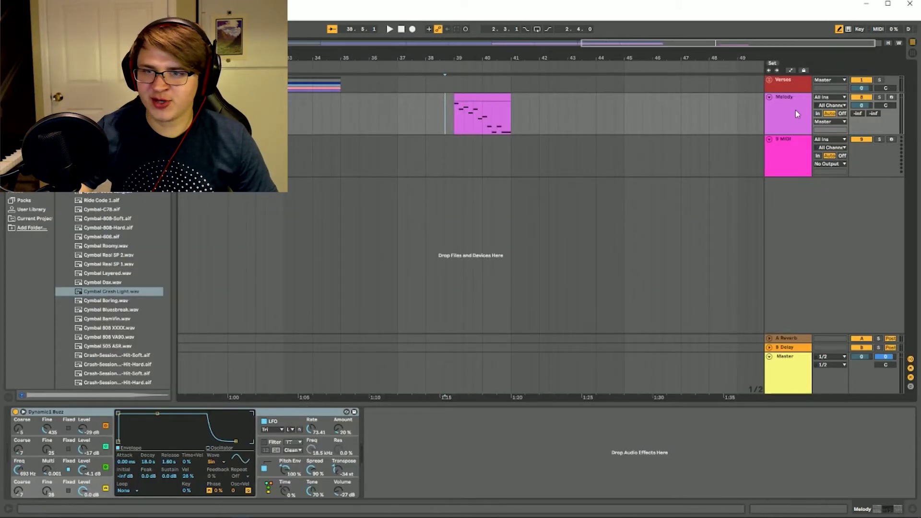
- Move the Melody clip to start at bar 36 and play it back from there
{"action": "left_click", "coordinate": [454, 107]}
{"action": "left_click_drag", "start_coordinate": [467, 97], "coordinate": [382, 99]}
{"action": "left_click", "coordinate": [369, 113]}
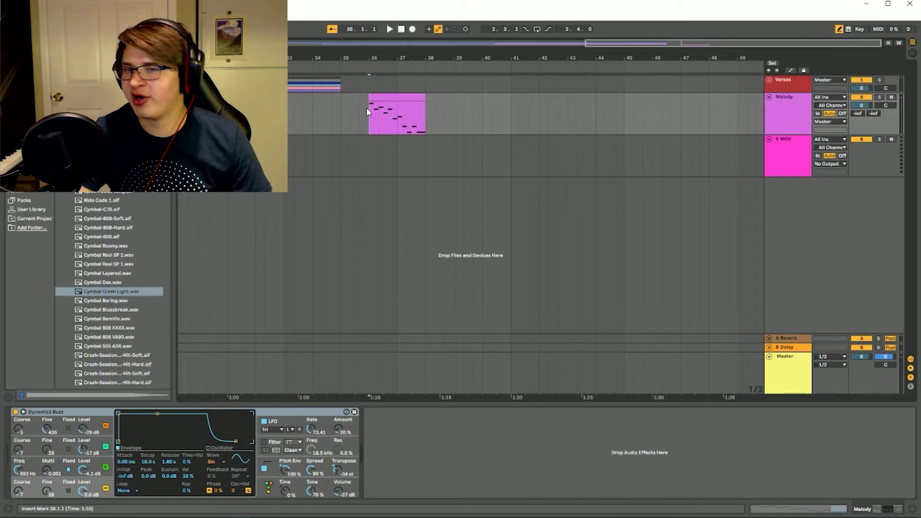
{"action": "key", "text": "space"}
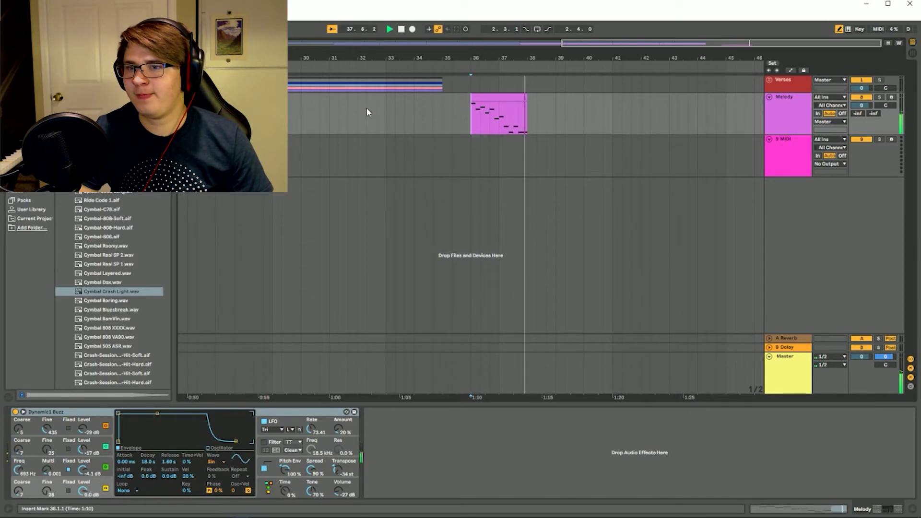
{"action": "key", "text": "space"}
{"action": "left_click", "coordinate": [516, 107]}
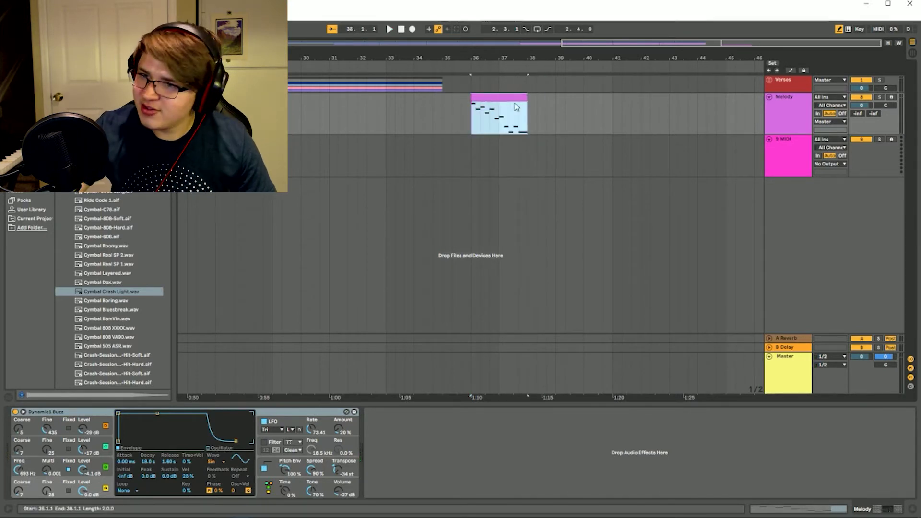
{"action": "left_click", "coordinate": [575, 111]}
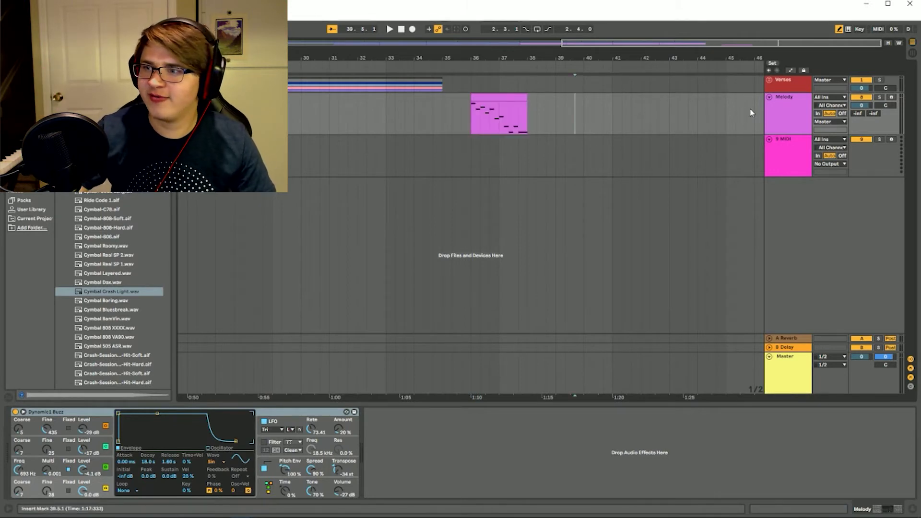
- Colour the empty MIDI track below Melody teal and rename it Drums
{"action": "right_click", "coordinate": [789, 149]}
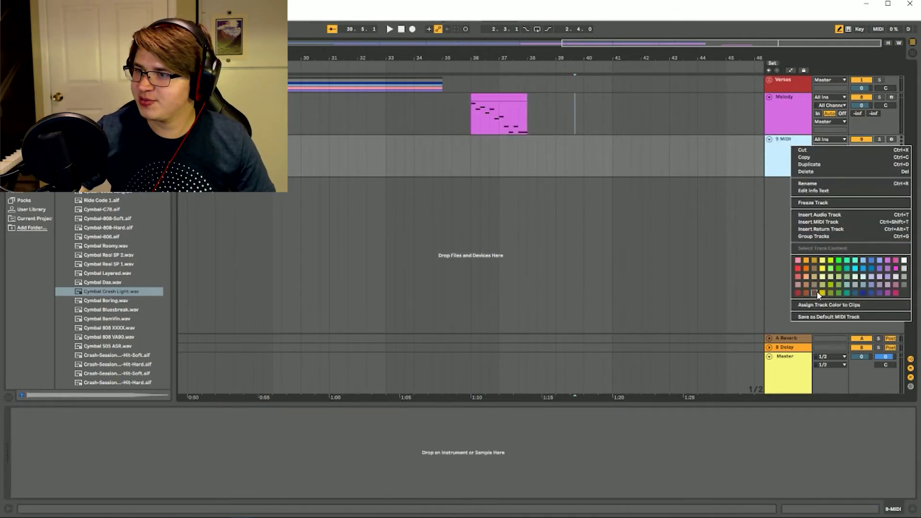
{"action": "left_click", "coordinate": [855, 293]}
{"action": "right_click", "coordinate": [781, 151]}
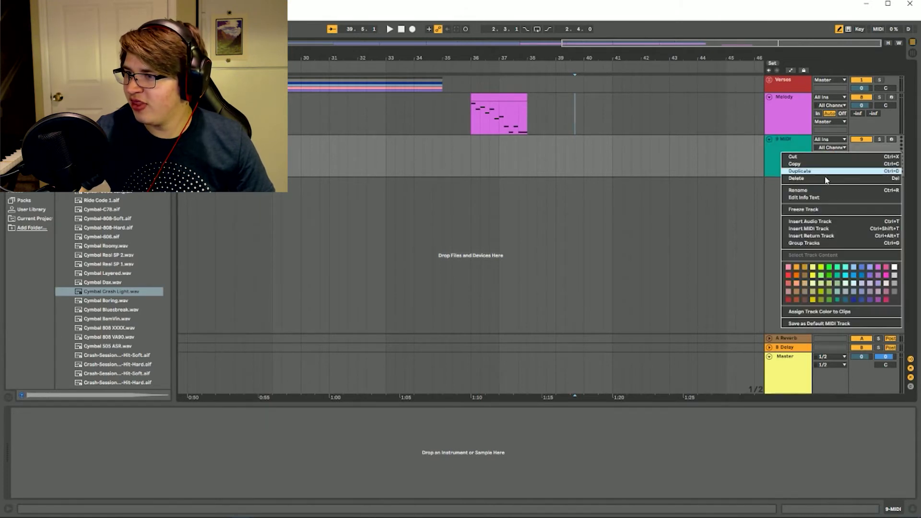
{"action": "left_click", "coordinate": [806, 164]}
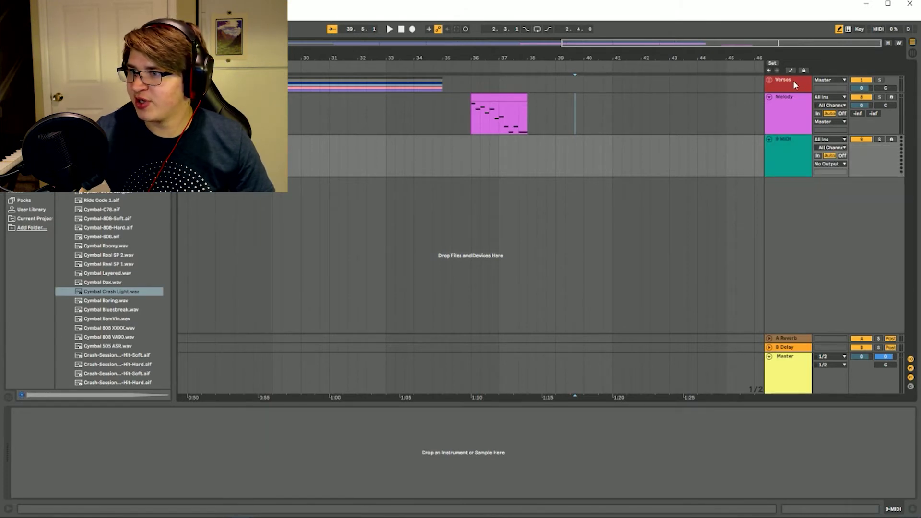
{"action": "right_click", "coordinate": [779, 152]}
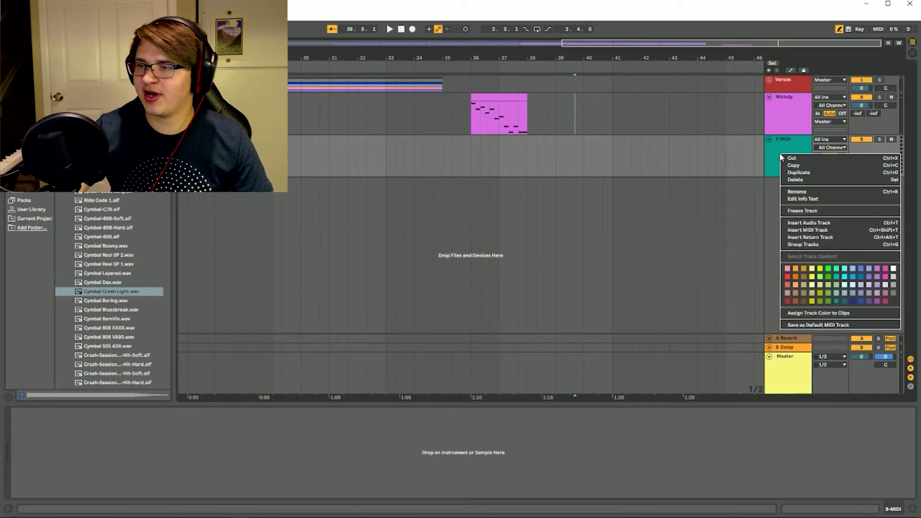
{"action": "left_click", "coordinate": [807, 192]}
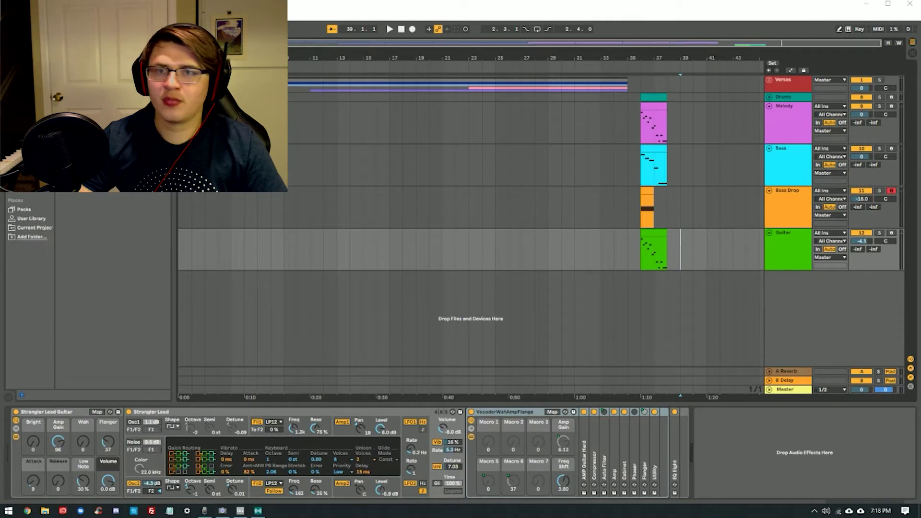
- Highlight the new section's clips at bars 36 to 38, and play the whole arrangement from bar 1
{"action": "left_click", "coordinate": [640, 240]}
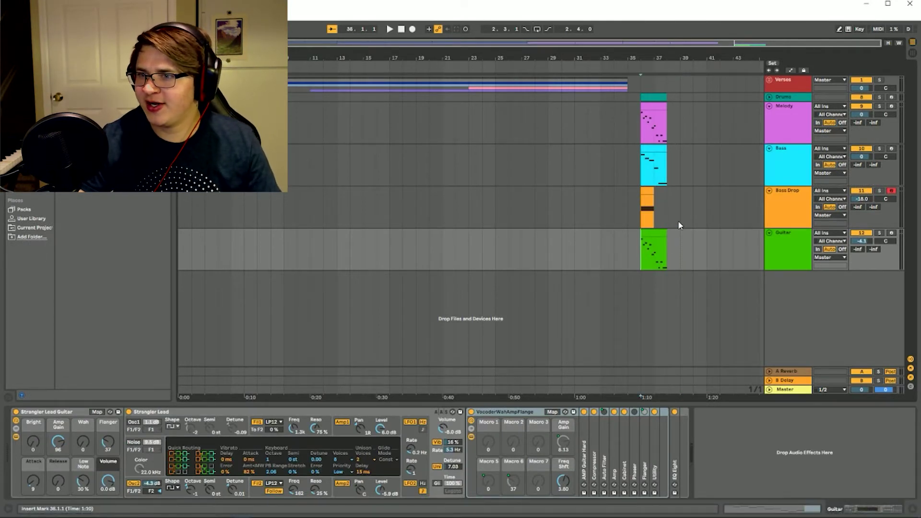
{"action": "left_click_drag", "start_coordinate": [642, 99], "coordinate": [669, 267]}
{"action": "left_click", "coordinate": [632, 110]}
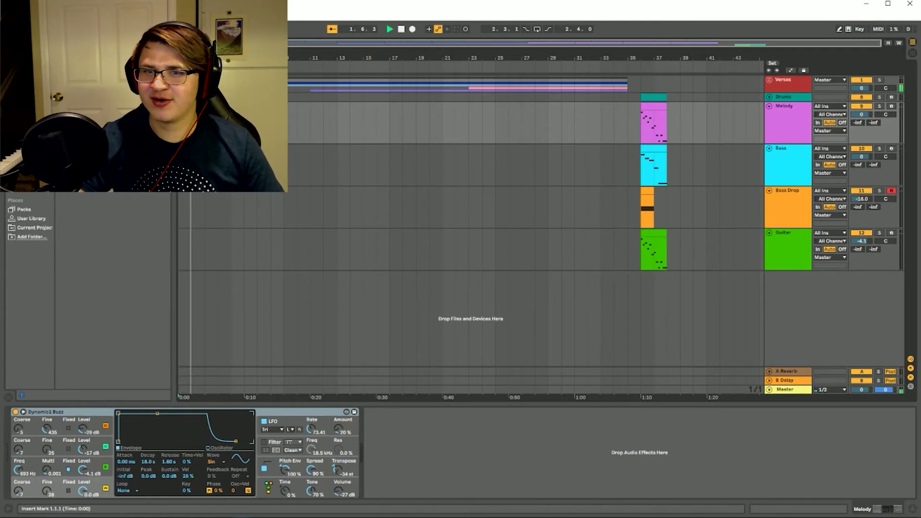
{"action": "key", "text": "space"}
{"action": "key", "text": "space"}
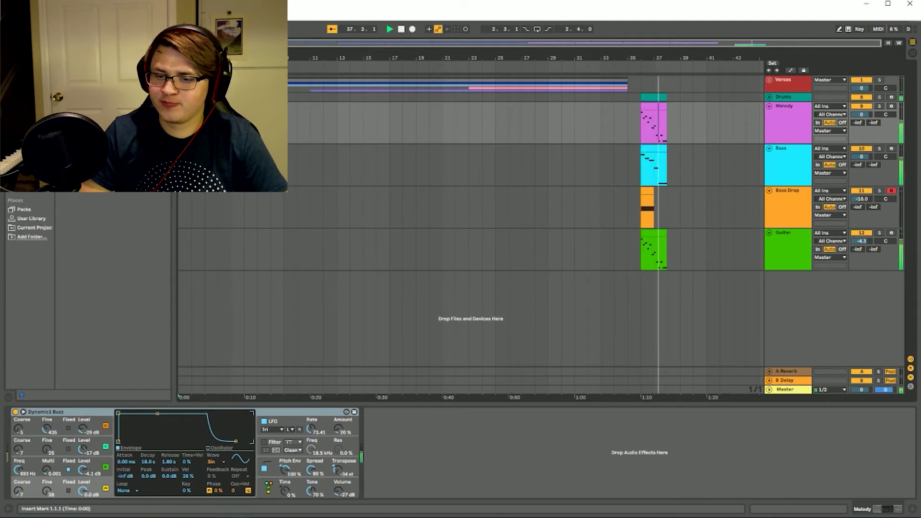
{"action": "key", "text": "space"}
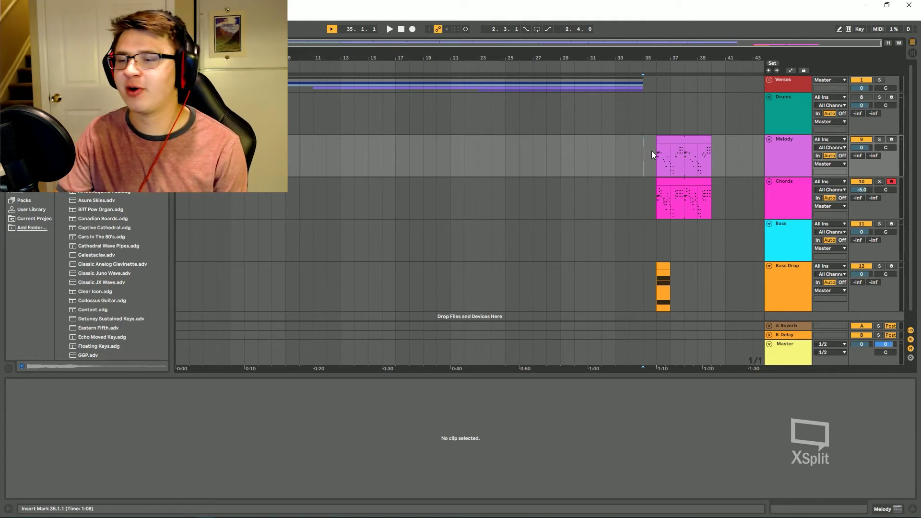
- Collapse the Drums track and play the Melody, Chords and Bass Drop clips from bar 36
{"action": "left_click", "coordinate": [653, 151]}
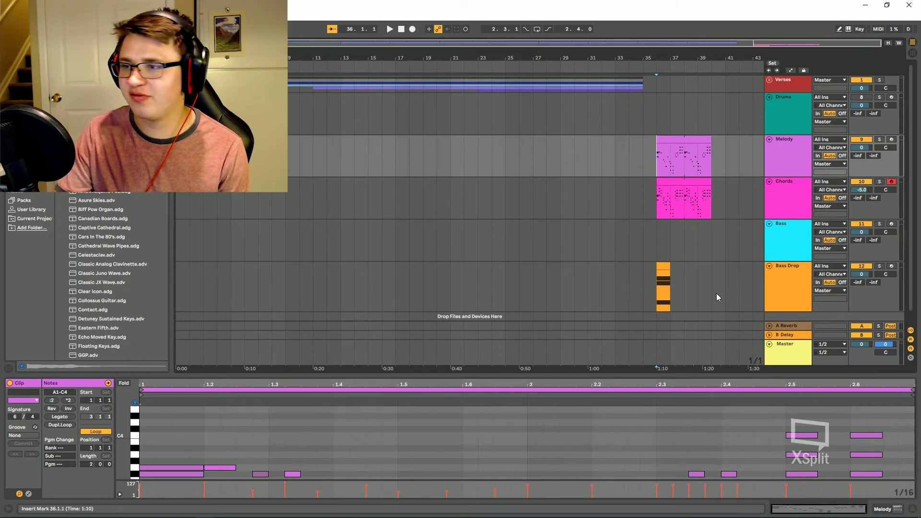
{"action": "left_click", "coordinate": [769, 97]}
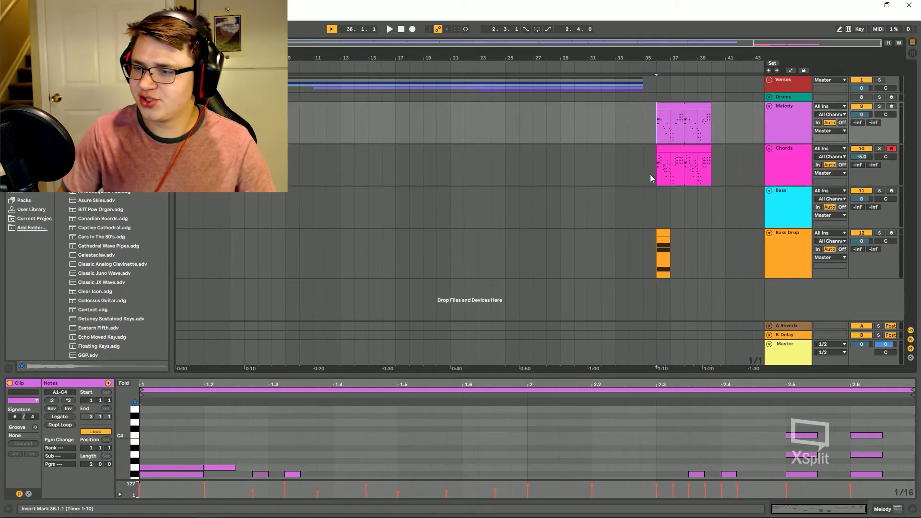
{"action": "key", "text": "space"}
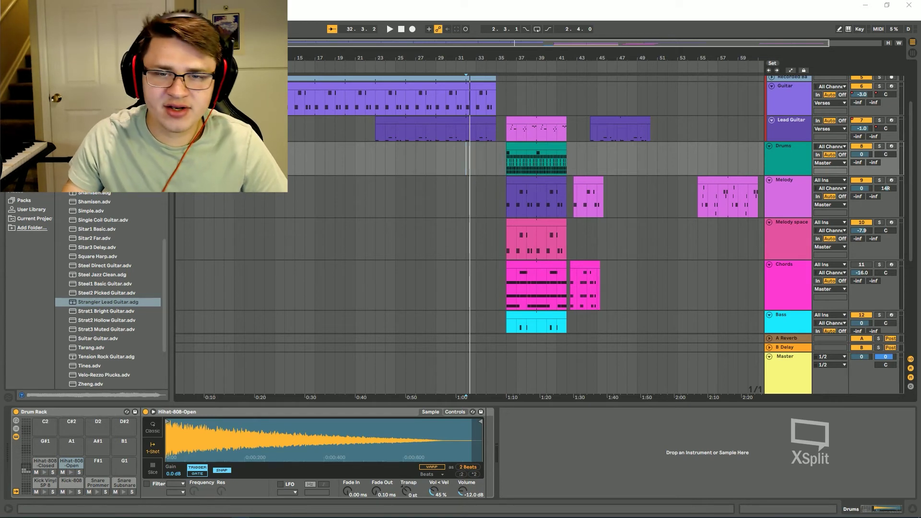
- Try to move the leftover Lead Guitar, Melody and Chords clips after bar 42, and undo the move
{"action": "left_click", "coordinate": [467, 160]}
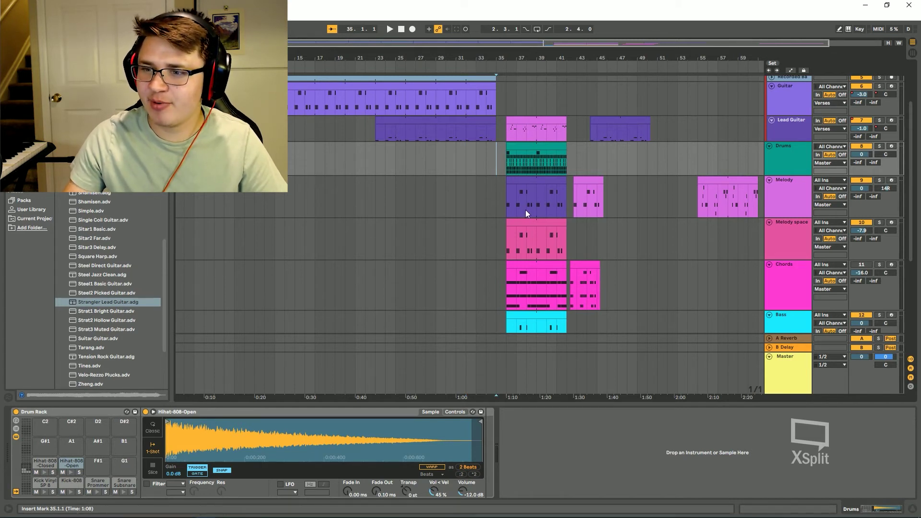
{"action": "left_click_drag", "start_coordinate": [582, 120], "coordinate": [780, 317]}
{"action": "left_click_drag", "start_coordinate": [594, 266], "coordinate": [578, 240]}
{"action": "left_click", "coordinate": [566, 214]}
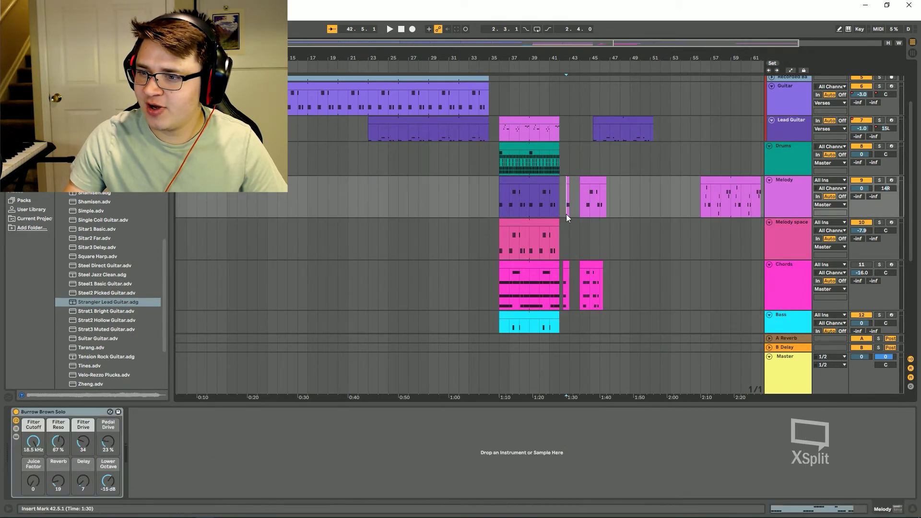
{"action": "key", "text": "ctrl+z"}
- Select the leftover clips after bar 42 on the Lead Guitar through Chords tracks and move the selection to bar 47
{"action": "left_click_drag", "start_coordinate": [563, 118], "coordinate": [760, 307]}
{"action": "left_click_drag", "start_coordinate": [576, 176], "coordinate": [623, 183]}
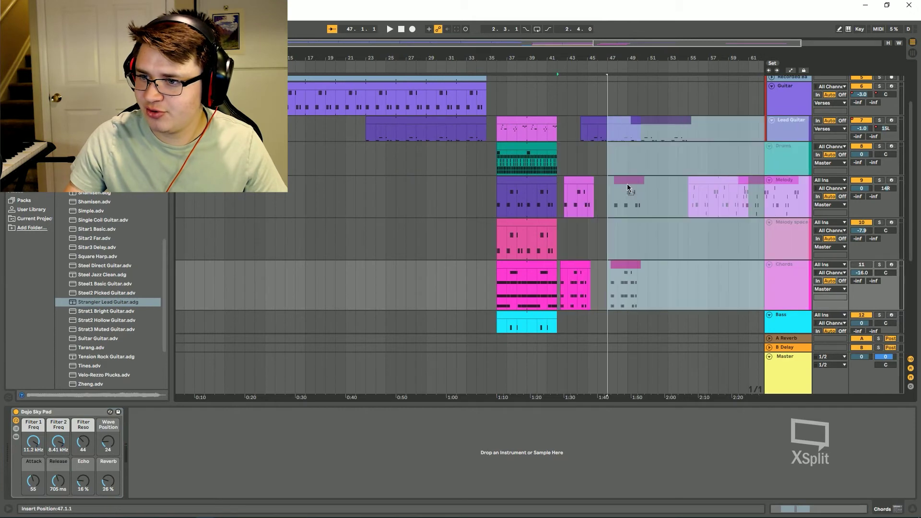
{"action": "left_click", "coordinate": [584, 181]}
- Play the transition into the bar 36 section from bar 33 and open the clip view
{"action": "left_click", "coordinate": [473, 171]}
{"action": "left_click", "coordinate": [466, 168]}
{"action": "key", "text": "space"}
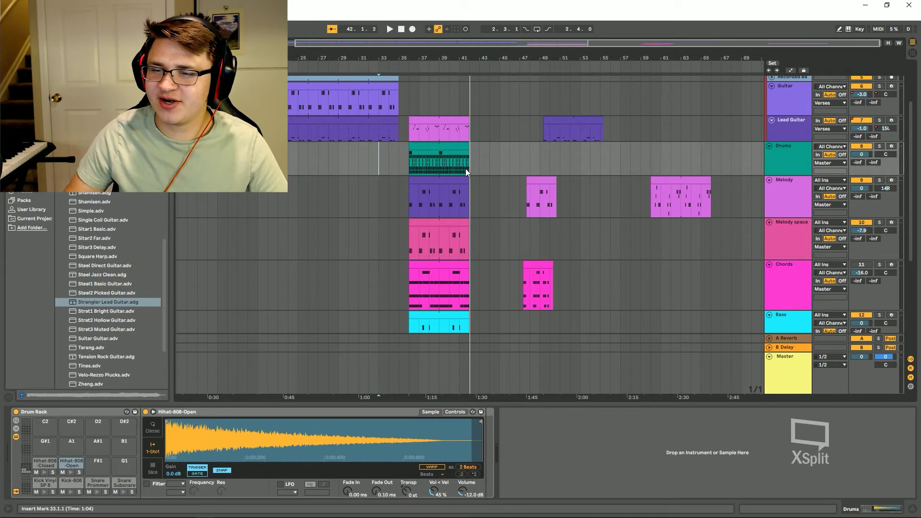
{"action": "left_click", "coordinate": [439, 119]}
{"action": "left_click", "coordinate": [780, 511]}
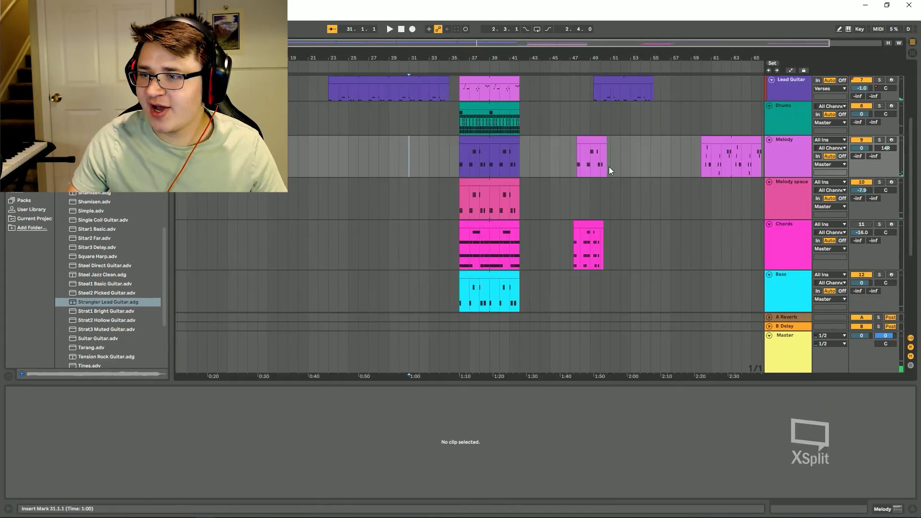
- Replace the Melody clip at bar 36 with the alternate pattern, and swap the Lead Guitar clip there for the purple one, moving the original to bar 43
{"action": "left_click_drag", "start_coordinate": [508, 141], "coordinate": [480, 144]}
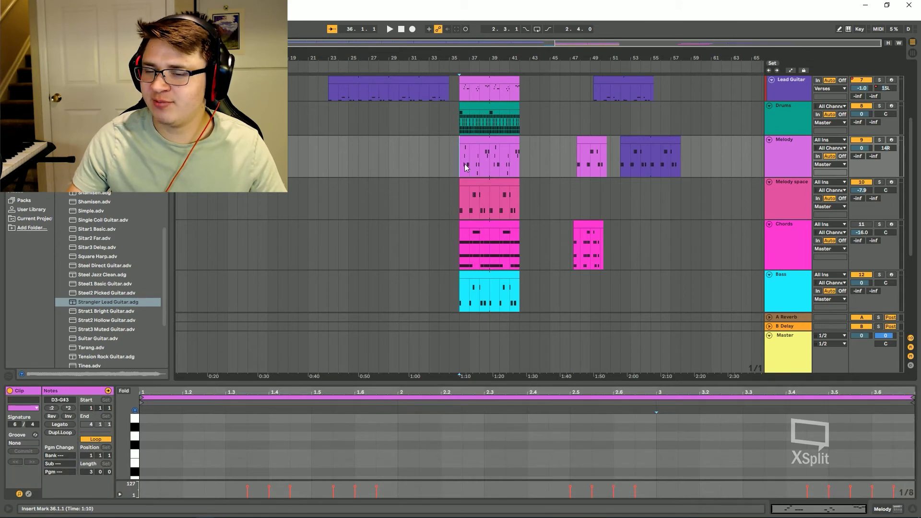
{"action": "scroll", "coordinate": [571, 150], "scroll_direction": "up", "scroll_amount": 3}
{"action": "left_click_drag", "start_coordinate": [493, 126], "coordinate": [565, 128]}
{"action": "left_click", "coordinate": [493, 139]}
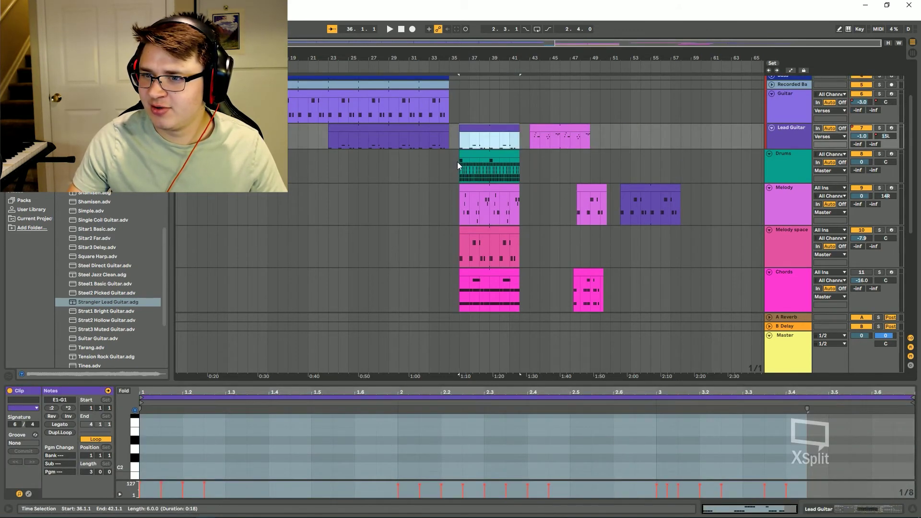
- Play the rearranged section from bar 36 and look over its tracks
{"action": "left_click", "coordinate": [459, 162]}
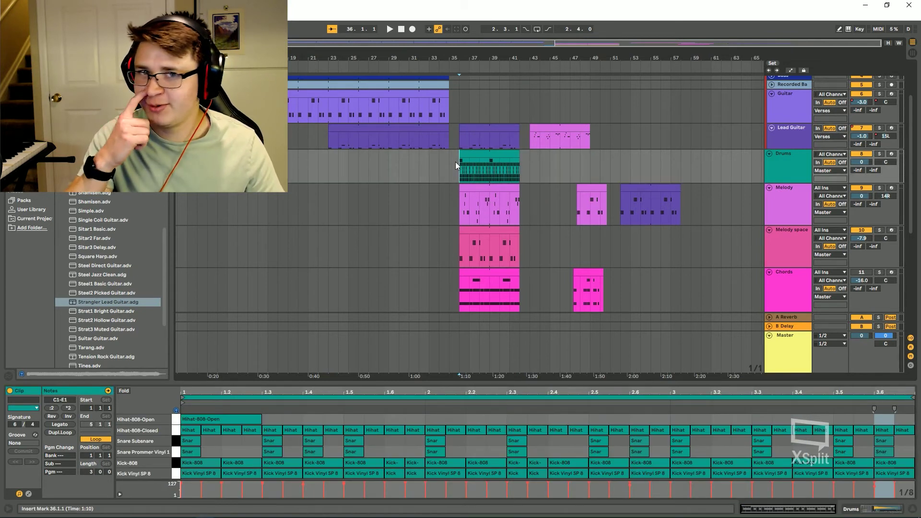
{"action": "key", "text": "space"}
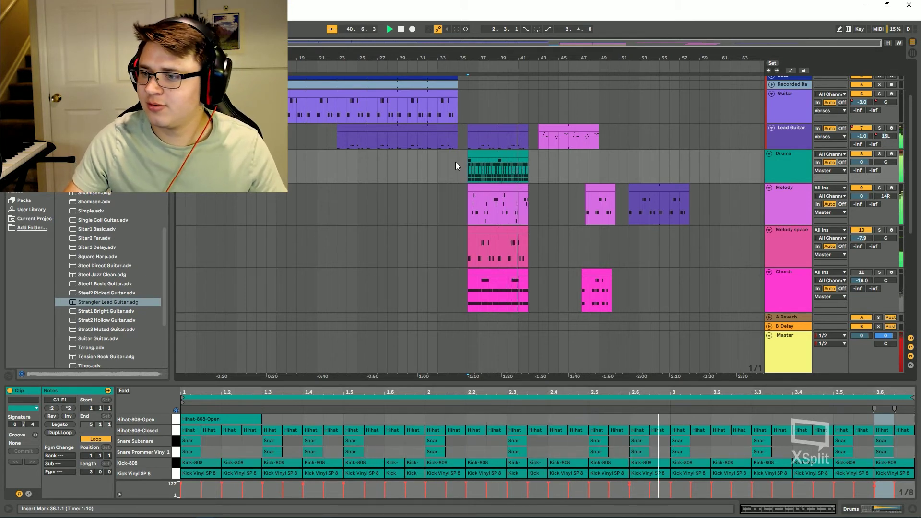
{"action": "scroll", "coordinate": [675, 230], "scroll_direction": "down", "scroll_amount": 5}
{"action": "scroll", "coordinate": [678, 246], "scroll_direction": "up", "scroll_amount": 5}
{"action": "key", "text": "space"}
{"action": "left_click", "coordinate": [699, 249]}
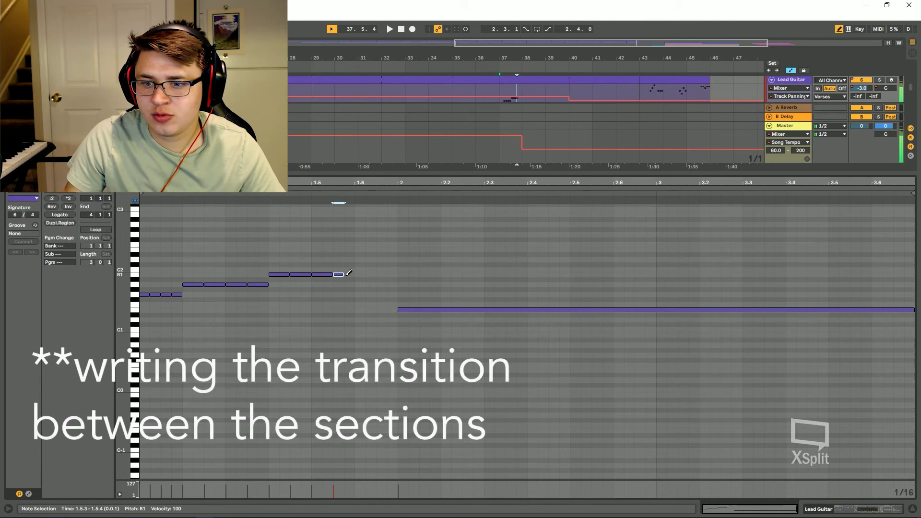
- Lengthen the last B1 note of the Lead Guitar transition to beat 1.6 and add a G1 note from there to bar 2
{"action": "left_click", "coordinate": [353, 275]}
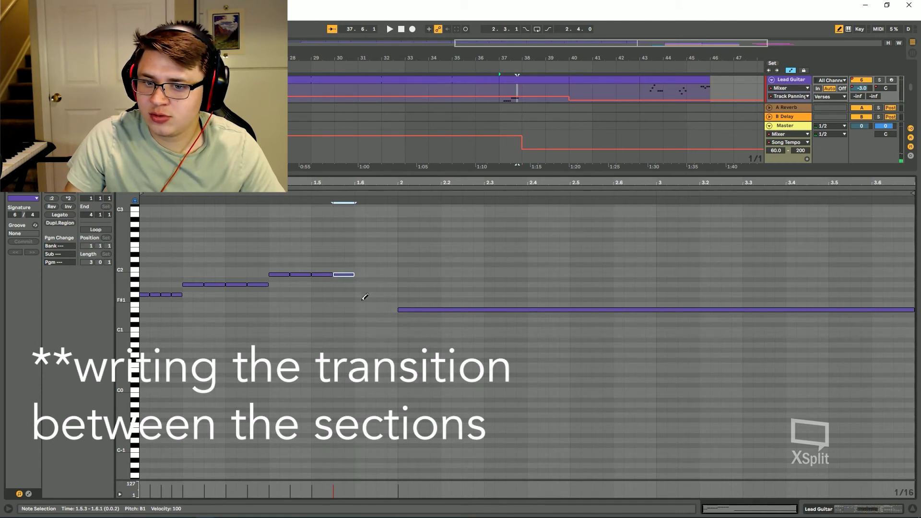
{"action": "left_click", "coordinate": [361, 295]}
{"action": "left_click_drag", "start_coordinate": [364, 295], "coordinate": [397, 295]}
- Play the new Lead Guitar transition from bar 36 into the drum section, enlarging the arrangement area to show all tracks
{"action": "left_click_drag", "start_coordinate": [445, 248], "coordinate": [446, 326]}
{"action": "left_click", "coordinate": [477, 110]}
{"action": "key", "text": "space"}
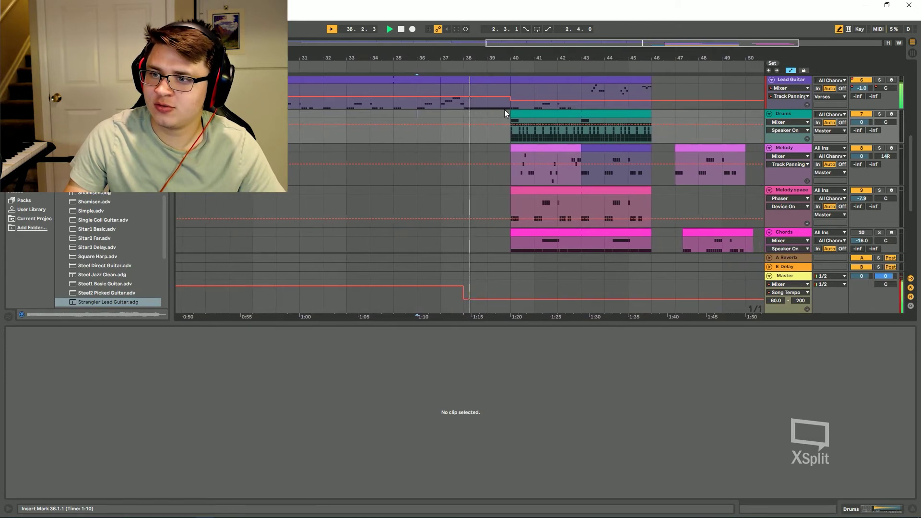
{"action": "left_click_drag", "start_coordinate": [493, 323], "coordinate": [493, 386]}
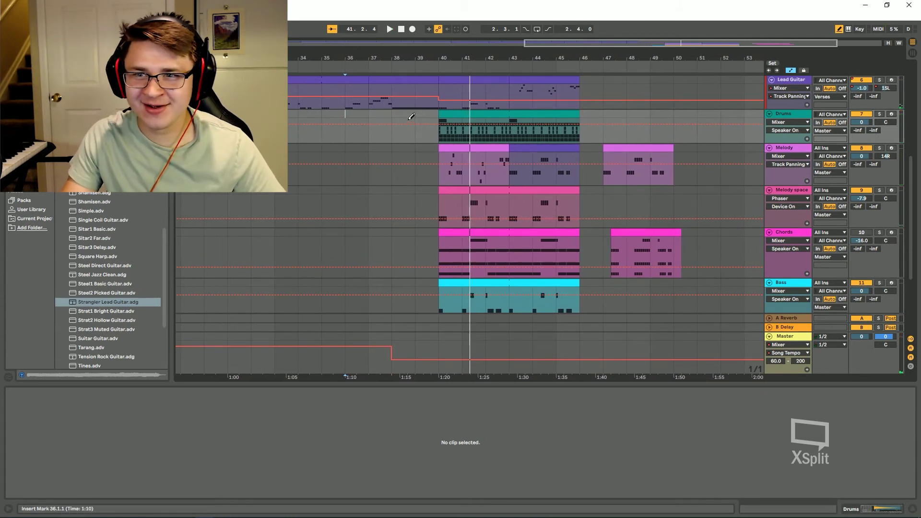
{"action": "key", "text": "space"}
- Hide the automation lanes and play the lead-in to the drum section from bar 39
{"action": "left_click", "coordinate": [414, 136]}
{"action": "scroll", "coordinate": [413, 158], "scroll_direction": "up", "scroll_amount": 3}
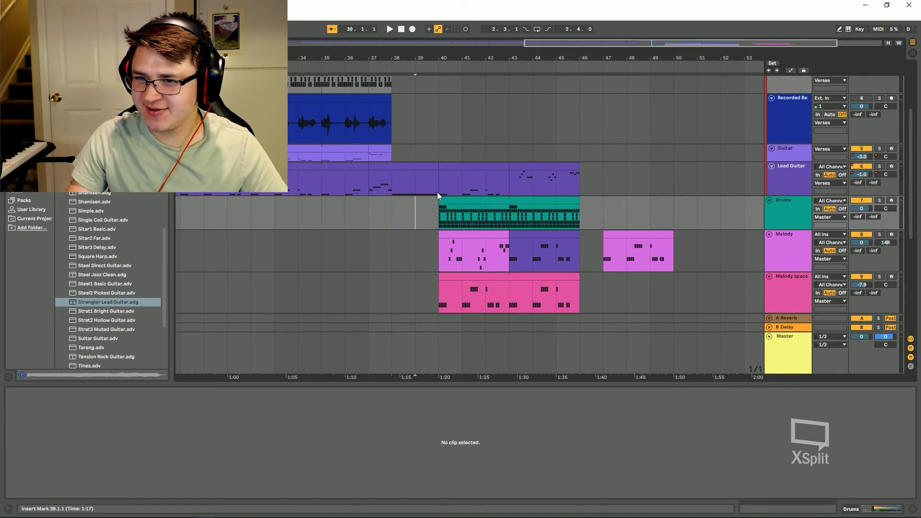
{"action": "left_click", "coordinate": [428, 169]}
{"action": "left_click", "coordinate": [419, 208]}
{"action": "key", "text": "space"}
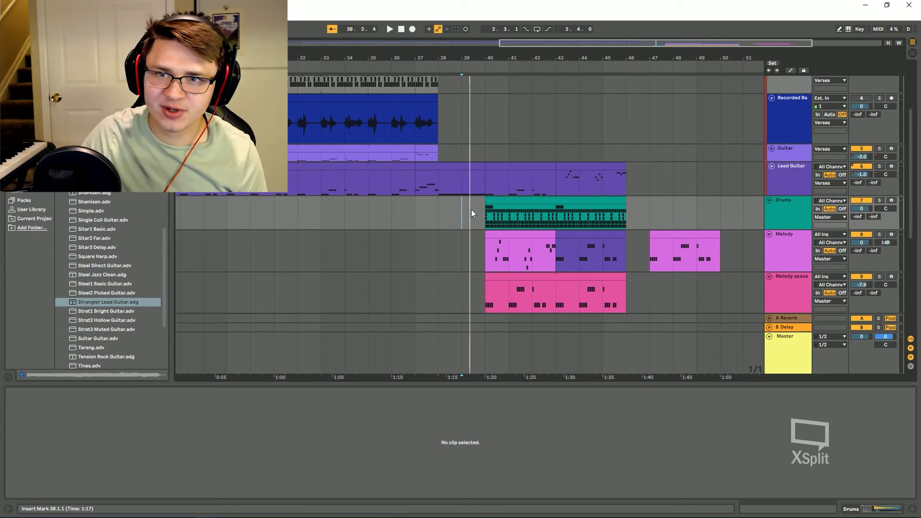
{"action": "left_click", "coordinate": [471, 209]}
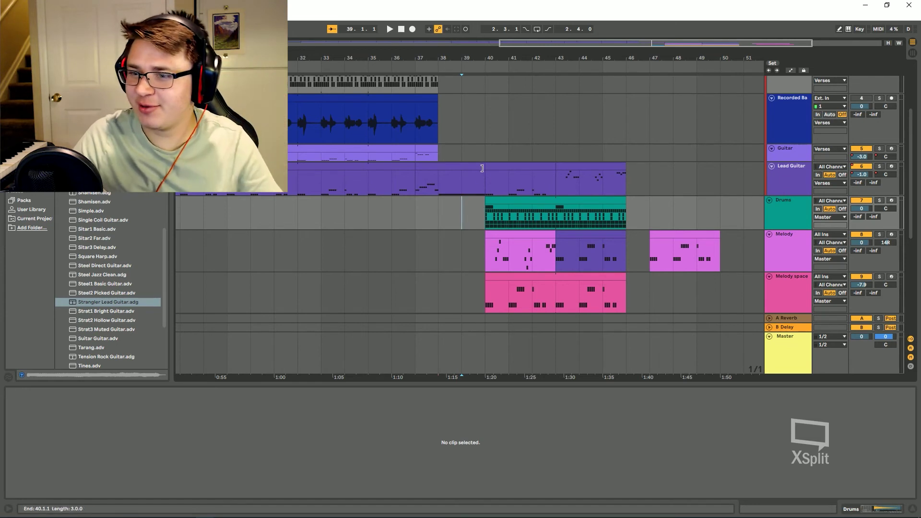
{"action": "key", "text": "space"}
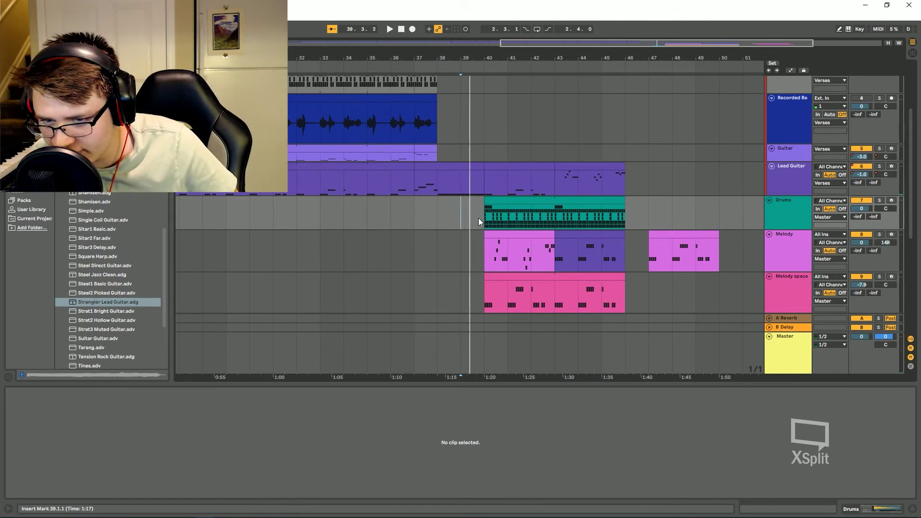
- Play the section from its start at bar 40, and the full transition from bar 35
{"action": "left_click", "coordinate": [483, 217]}
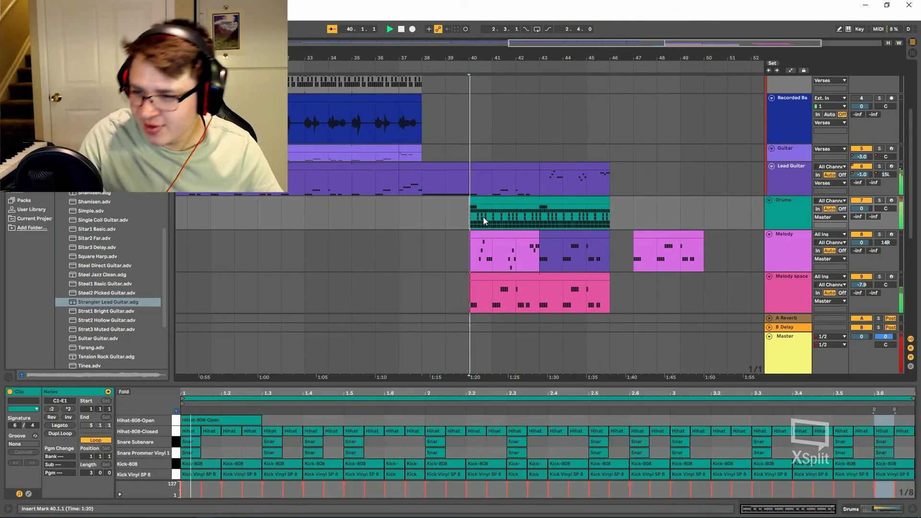
{"action": "key", "text": "space"}
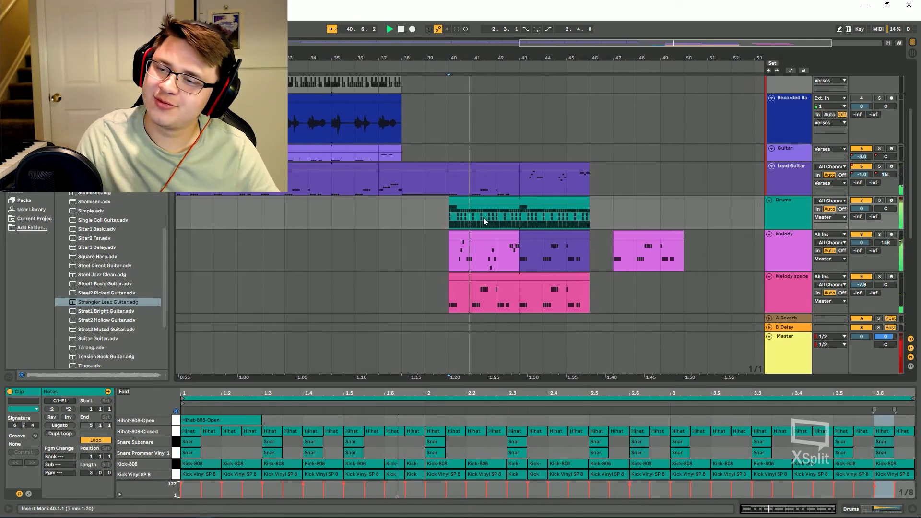
{"action": "left_click", "coordinate": [339, 208]}
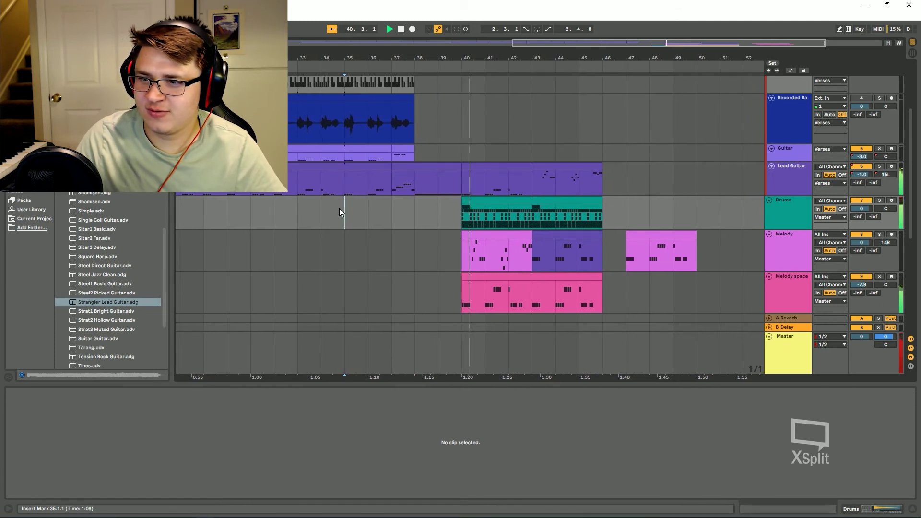
{"action": "key", "text": "space"}
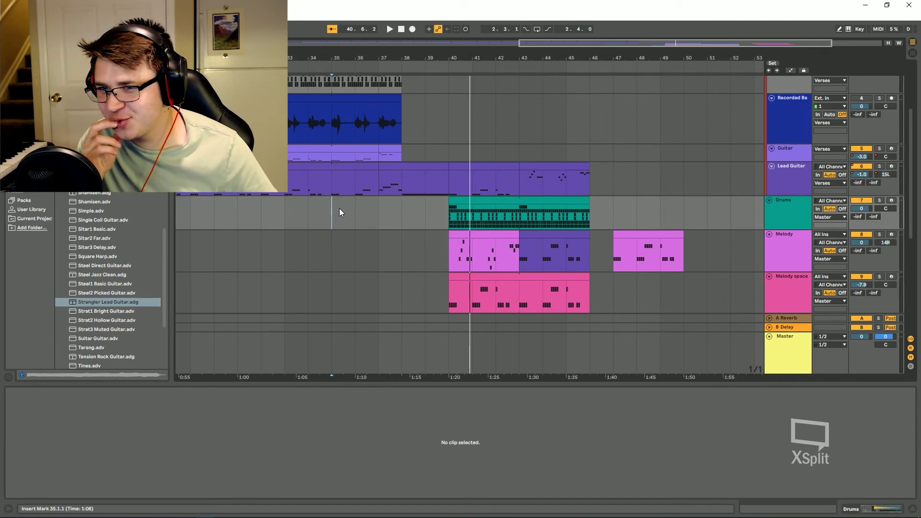
- Replace the end of the Guitar part from bar 37 with a copy of the Lead Guitar transition clip
{"action": "left_click", "coordinate": [396, 150]}
{"action": "key", "text": "Delete"}
{"action": "left_click", "coordinate": [396, 167]}
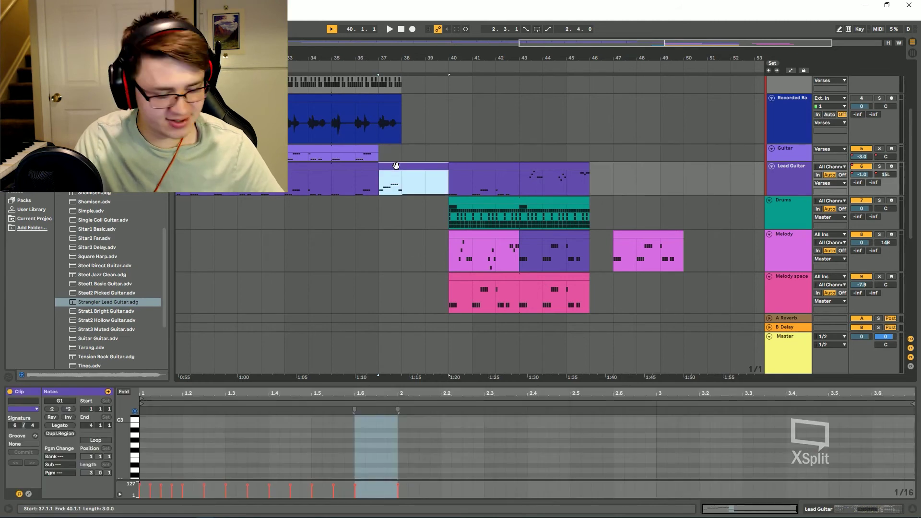
{"action": "left_click", "coordinate": [381, 155]}
{"action": "key", "text": "ctrl+v"}
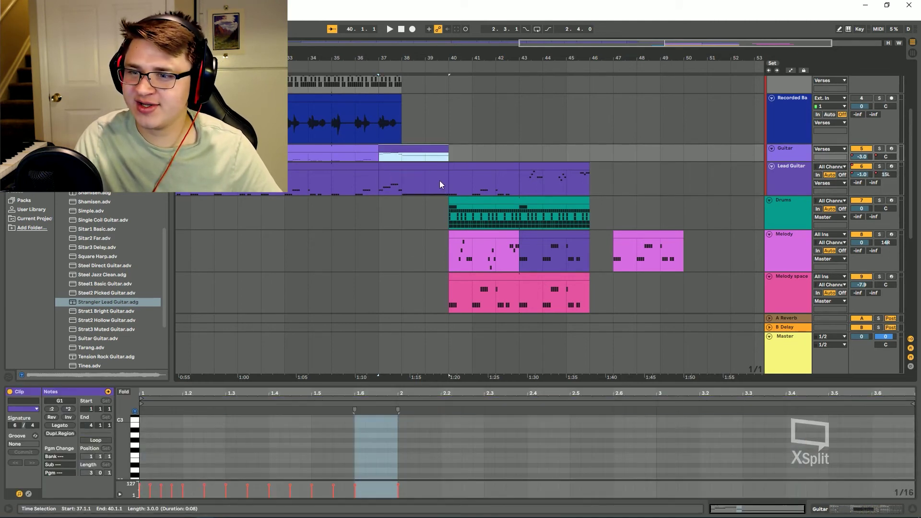
{"action": "left_click", "coordinate": [422, 223]}
{"action": "left_click", "coordinate": [414, 150]}
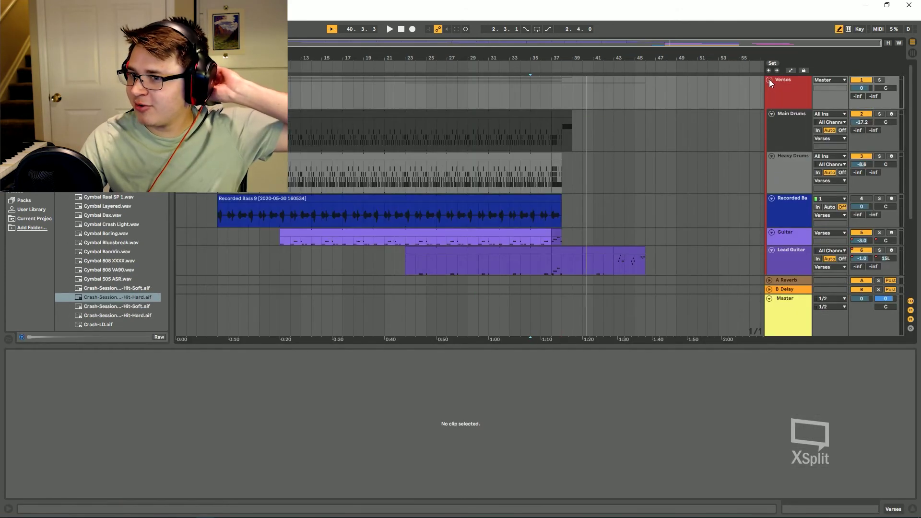
- Look over the verse tracks, the contrasting section's tracks and the transition samples in the arrangement
{"action": "scroll", "coordinate": [445, 117], "scroll_direction": "down", "scroll_amount": 3}
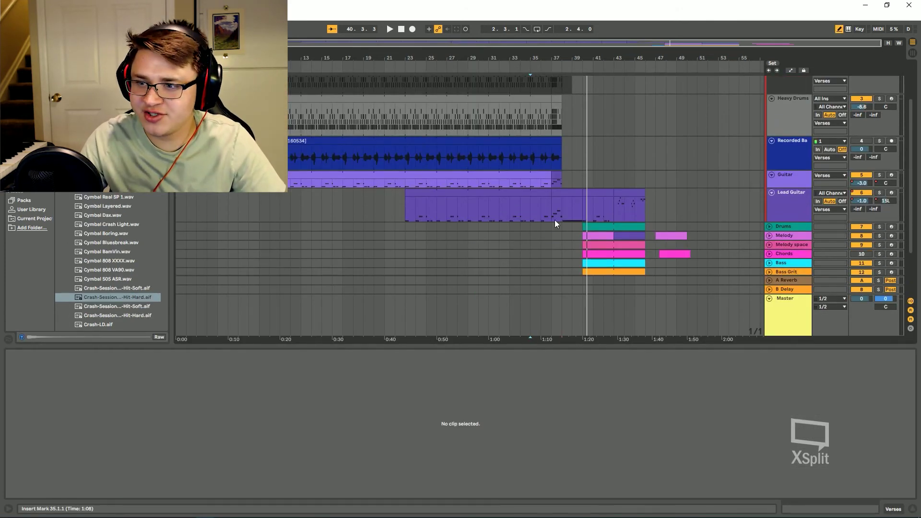
{"action": "scroll", "coordinate": [557, 192], "scroll_direction": "up", "scroll_amount": 3}
{"action": "scroll", "coordinate": [620, 192], "scroll_direction": "down", "scroll_amount": 5}
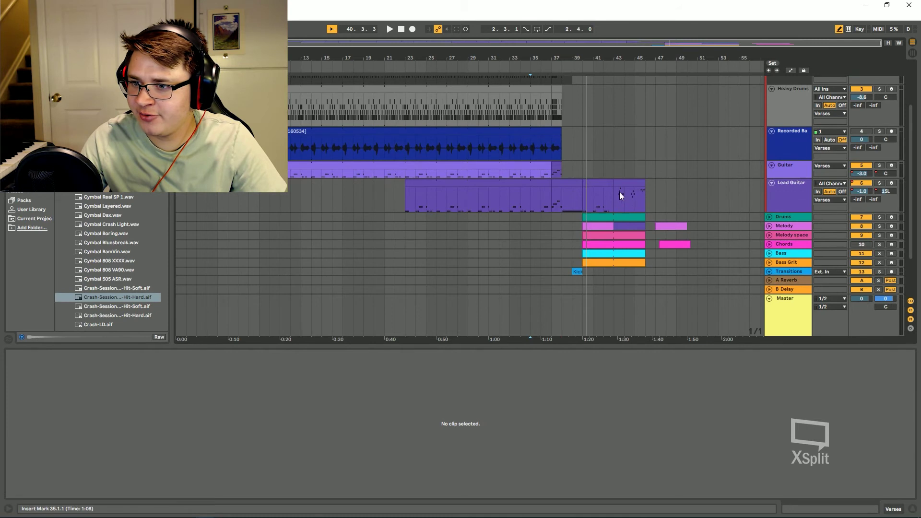
{"action": "scroll", "coordinate": [510, 152], "scroll_direction": "up", "scroll_amount": 4}
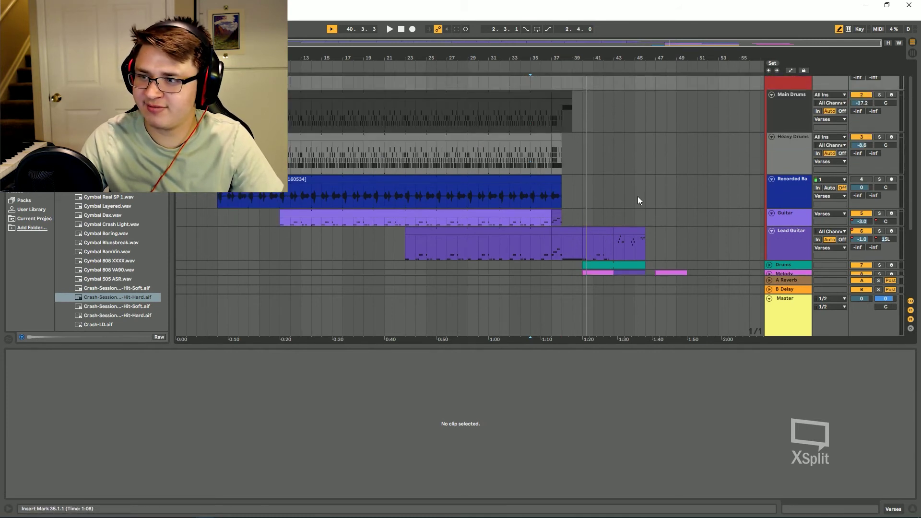
{"action": "scroll", "coordinate": [662, 212], "scroll_direction": "down", "scroll_amount": 5}
{"action": "scroll", "coordinate": [681, 218], "scroll_direction": "up", "scroll_amount": 4}
{"action": "scroll", "coordinate": [681, 219], "scroll_direction": "up", "scroll_amount": 2}
{"action": "scroll", "coordinate": [680, 220], "scroll_direction": "down", "scroll_amount": 3}
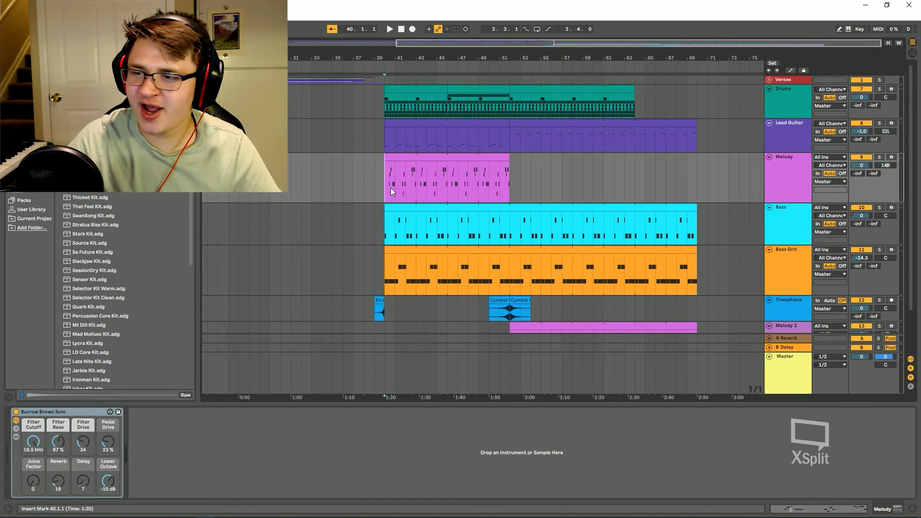
{"action": "scroll", "coordinate": [679, 169], "scroll_direction": "down", "scroll_amount": 3}
{"action": "scroll", "coordinate": [690, 173], "scroll_direction": "up", "scroll_amount": 3}
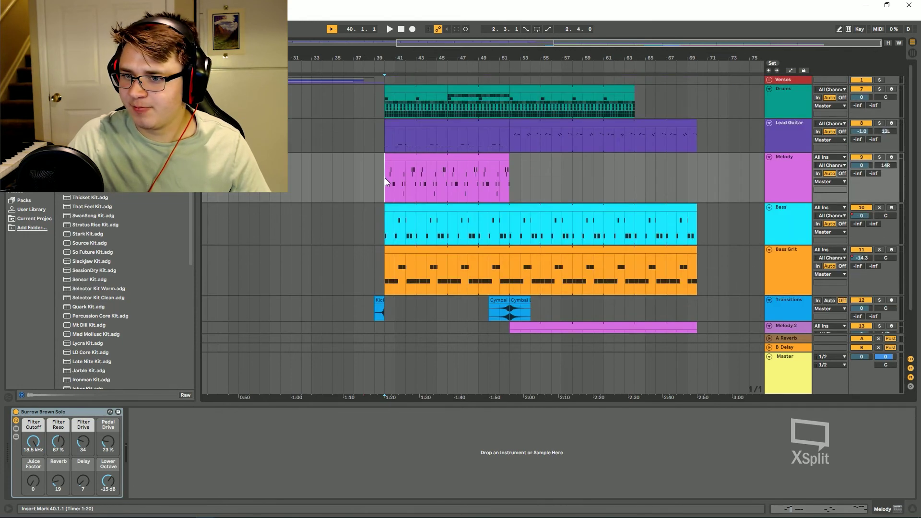
- Play the extended section from the start of the Melody clip at bar 40
{"action": "left_click", "coordinate": [398, 162]}
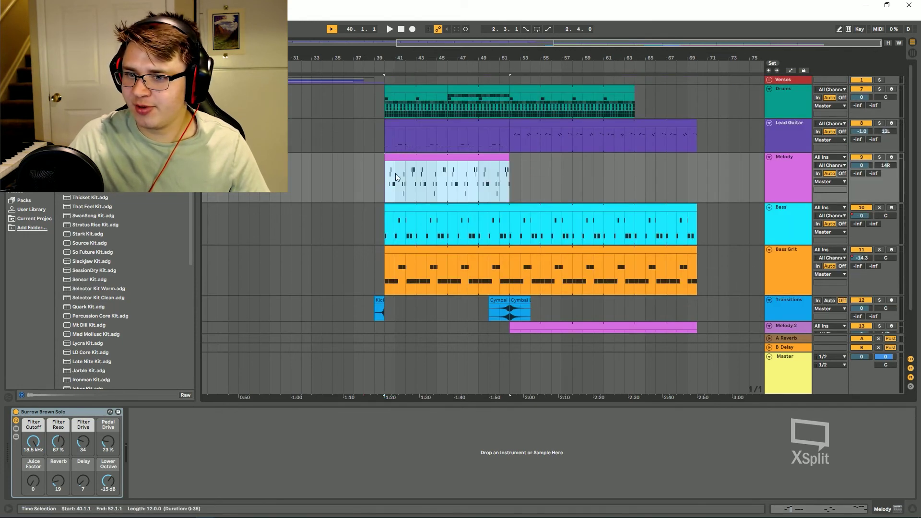
{"action": "left_click", "coordinate": [389, 188]}
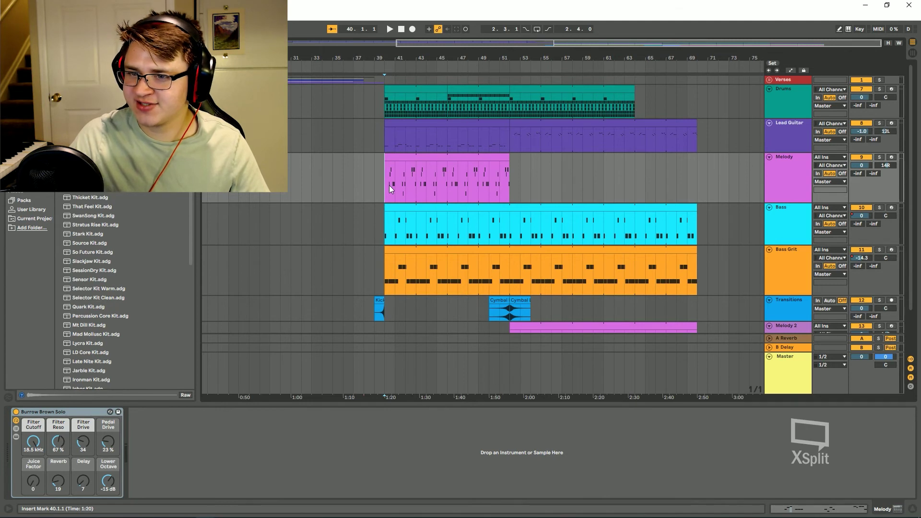
{"action": "key", "text": "space"}
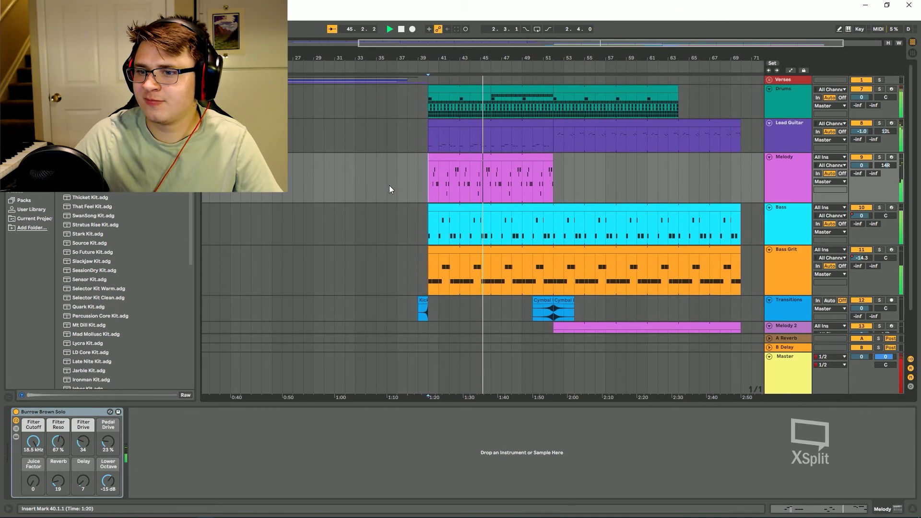
{"action": "key", "text": "space"}
{"action": "left_click", "coordinate": [618, 182]}
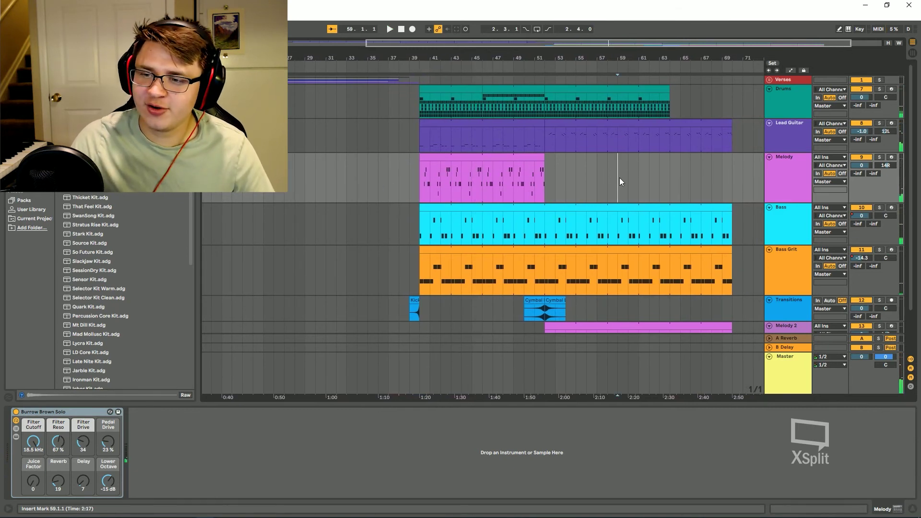
- Examine the Drums clip at bar 46 and the Melody 2 track, and play the section from bar 45
{"action": "left_click", "coordinate": [494, 93]}
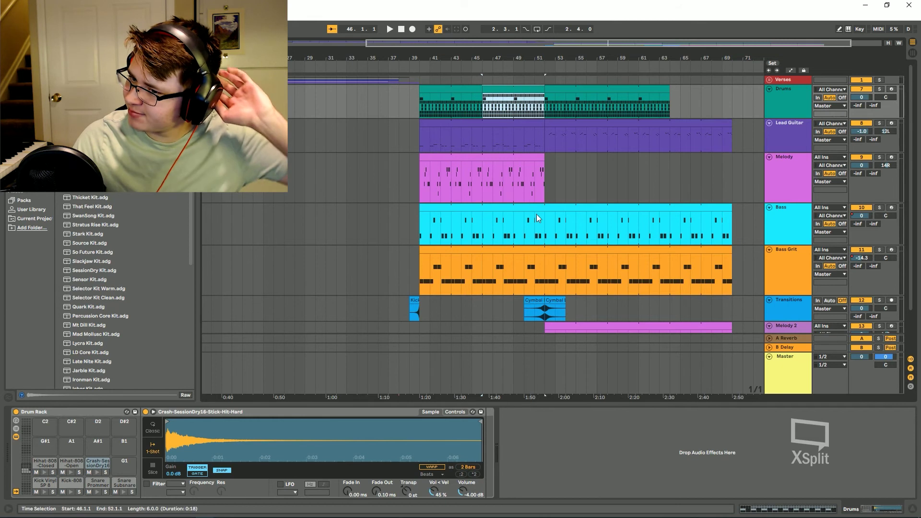
{"action": "scroll", "coordinate": [537, 212], "scroll_direction": "down", "scroll_amount": 2}
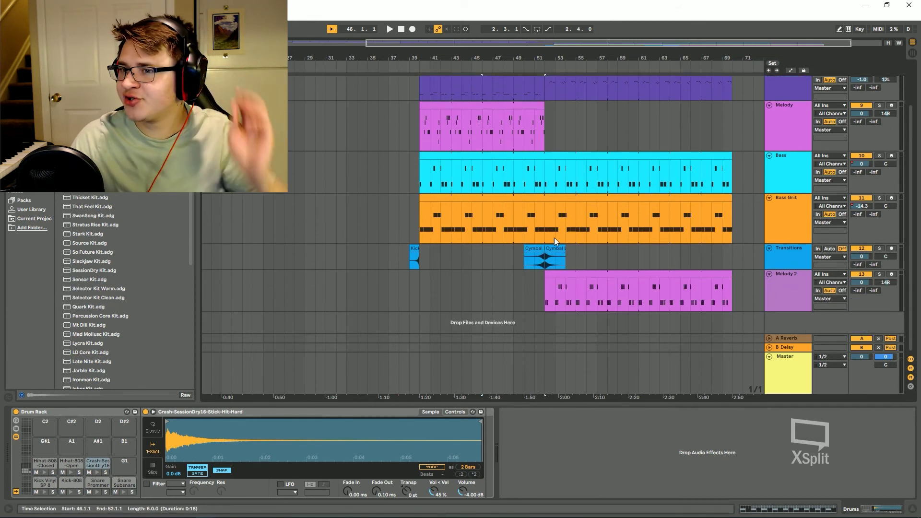
{"action": "scroll", "coordinate": [560, 143], "scroll_direction": "up", "scroll_amount": 2}
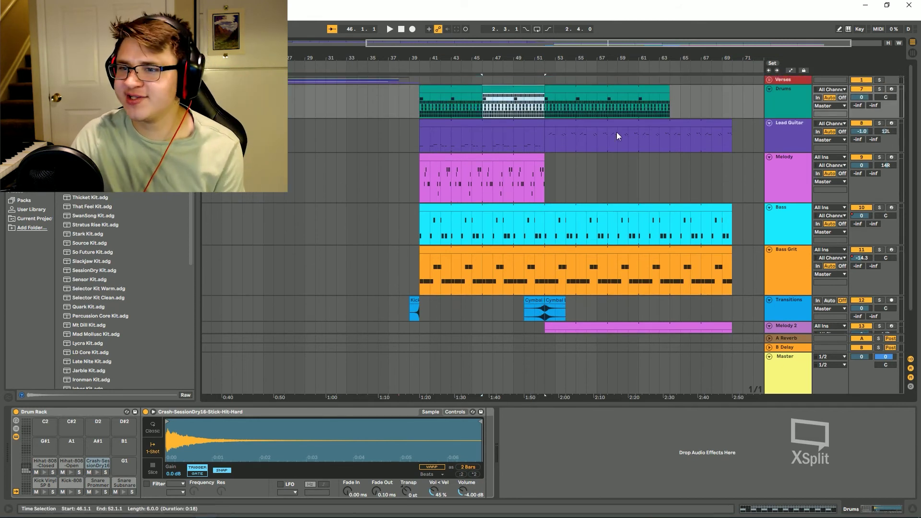
{"action": "left_click", "coordinate": [506, 175]}
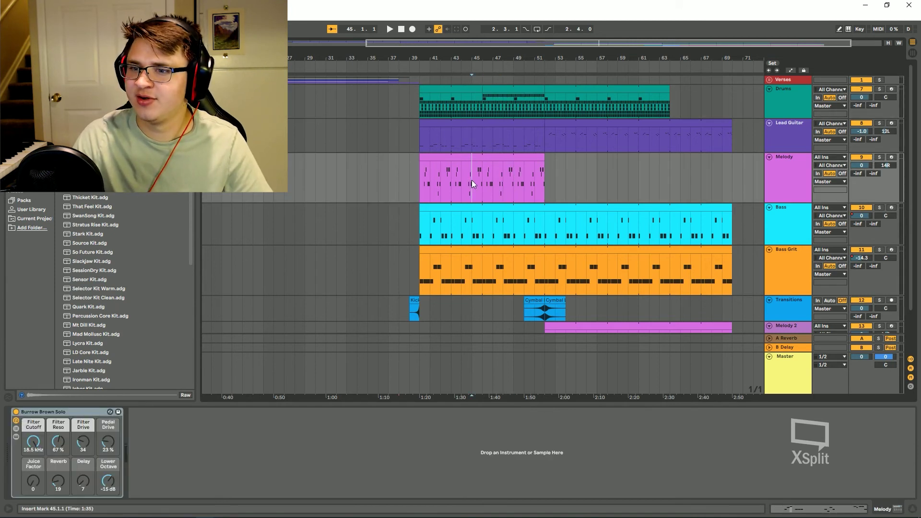
{"action": "key", "text": "space"}
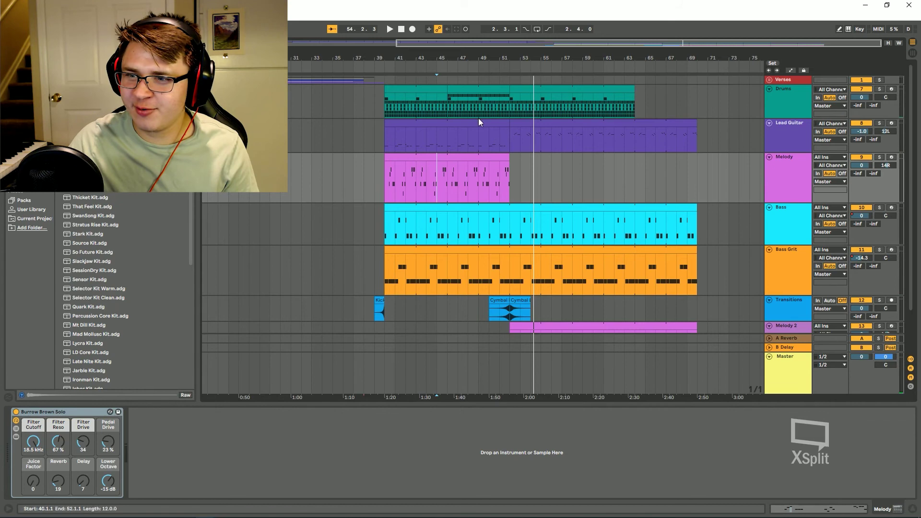
- Compare the Melody and Lead Guitar clips between bars 40 and 52, and check the tracks around bar 55
{"action": "left_click", "coordinate": [497, 159]}
{"action": "key", "text": "Up"}
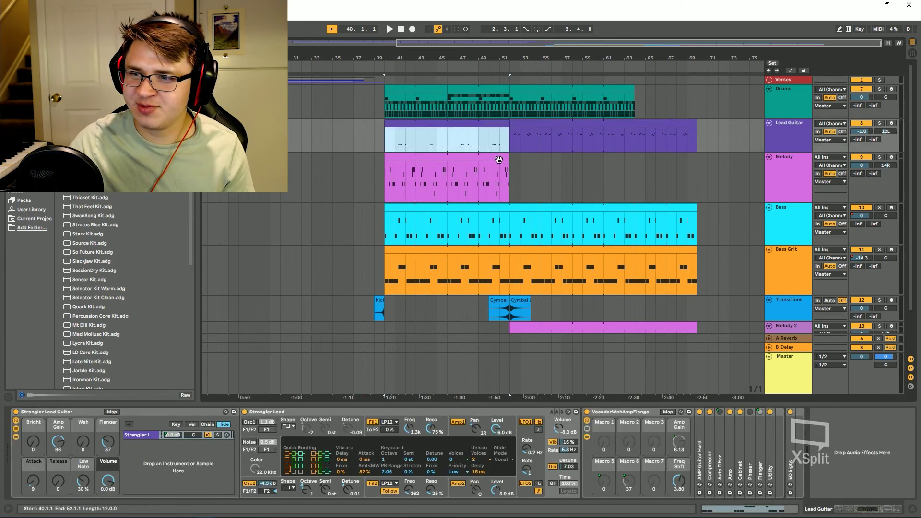
{"action": "key", "text": "Down"}
{"action": "key", "text": "Up"}
{"action": "left_click", "coordinate": [544, 162]}
{"action": "scroll", "coordinate": [581, 249], "scroll_direction": "down", "scroll_amount": 2}
{"action": "scroll", "coordinate": [582, 248], "scroll_direction": "up", "scroll_amount": 2}
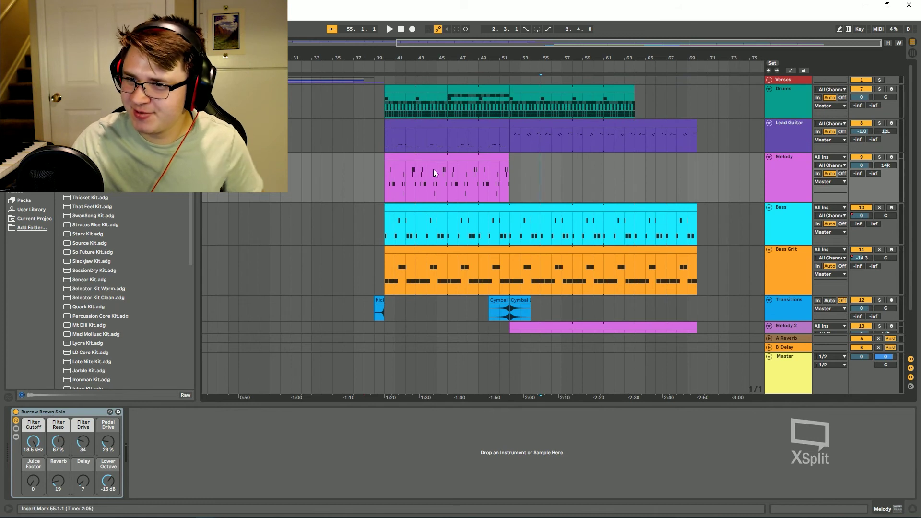
- Examine the Melody 2 clip, the Lead Guitar clip from bar 52 and the remaining tracks up to bar 70
{"action": "scroll", "coordinate": [507, 185], "scroll_direction": "down", "scroll_amount": 2}
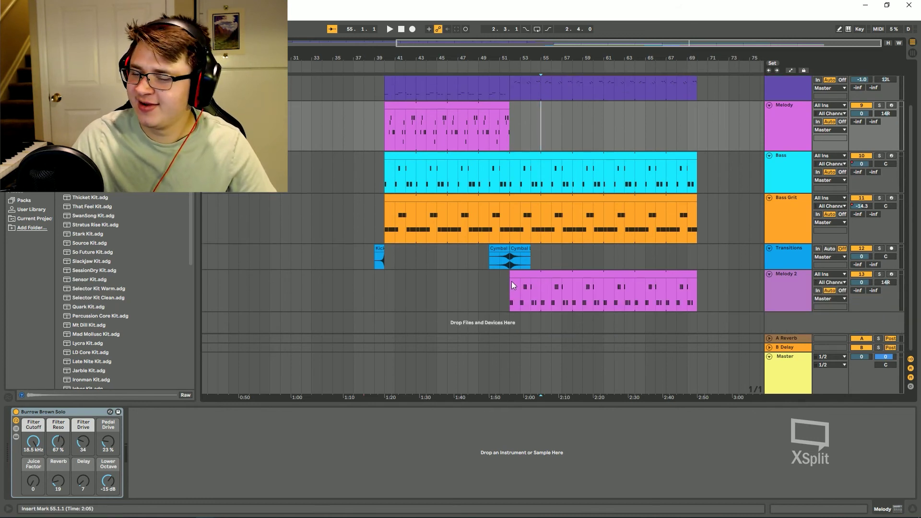
{"action": "scroll", "coordinate": [683, 289], "scroll_direction": "up", "scroll_amount": 2}
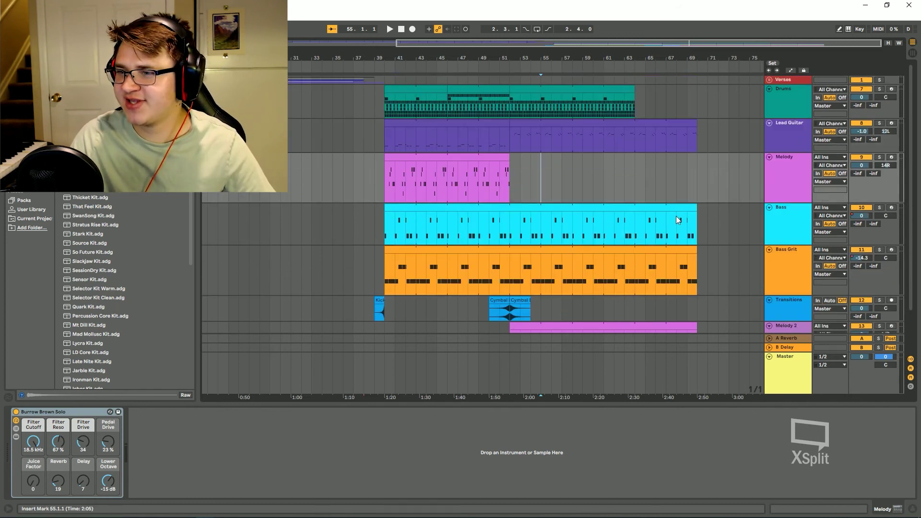
{"action": "left_click", "coordinate": [665, 153]}
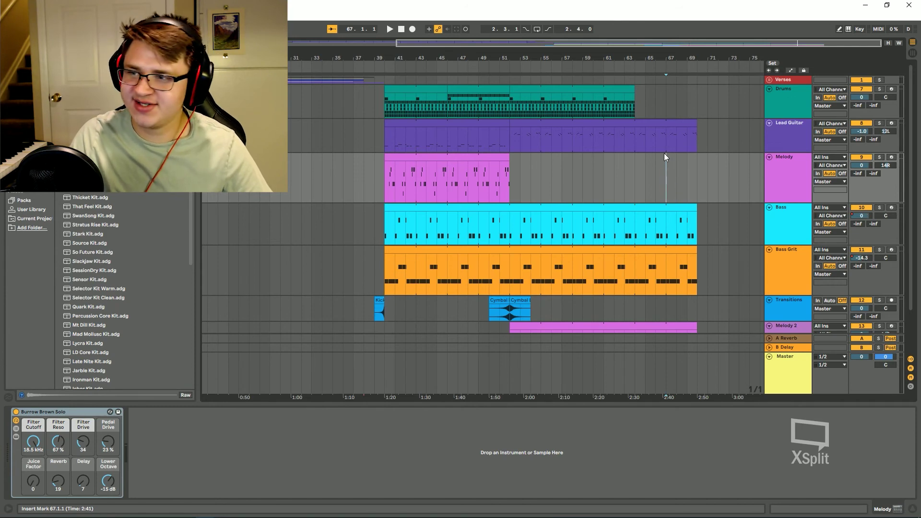
{"action": "scroll", "coordinate": [682, 236], "scroll_direction": "down", "scroll_amount": 2}
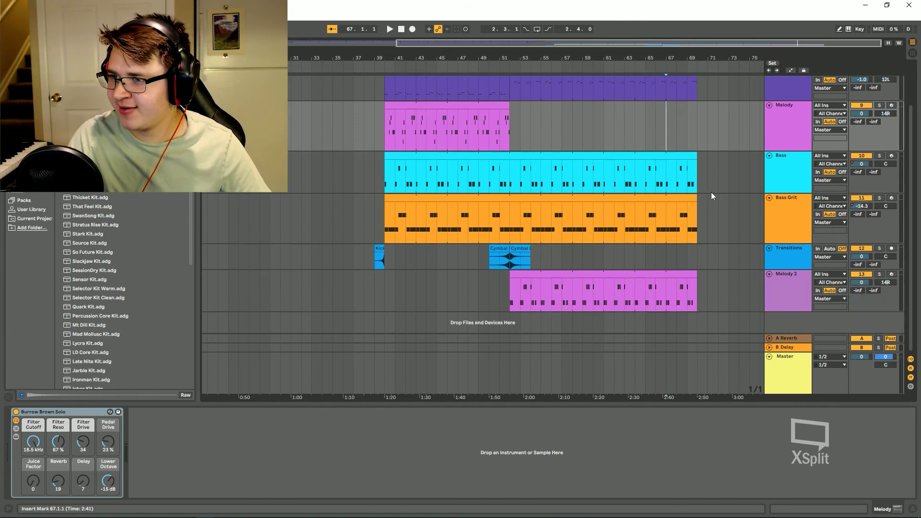
{"action": "scroll", "coordinate": [701, 239], "scroll_direction": "up", "scroll_amount": 2}
{"action": "left_click", "coordinate": [694, 148]}
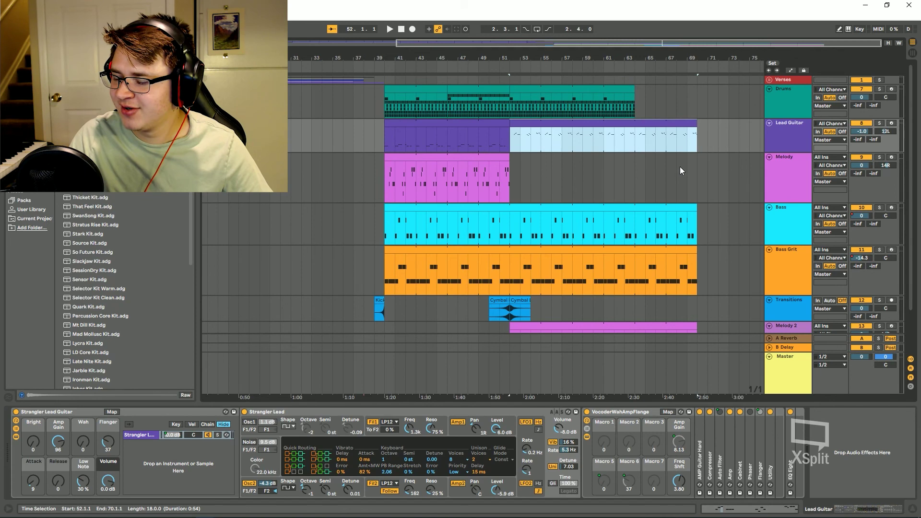
{"action": "left_click", "coordinate": [666, 163]}
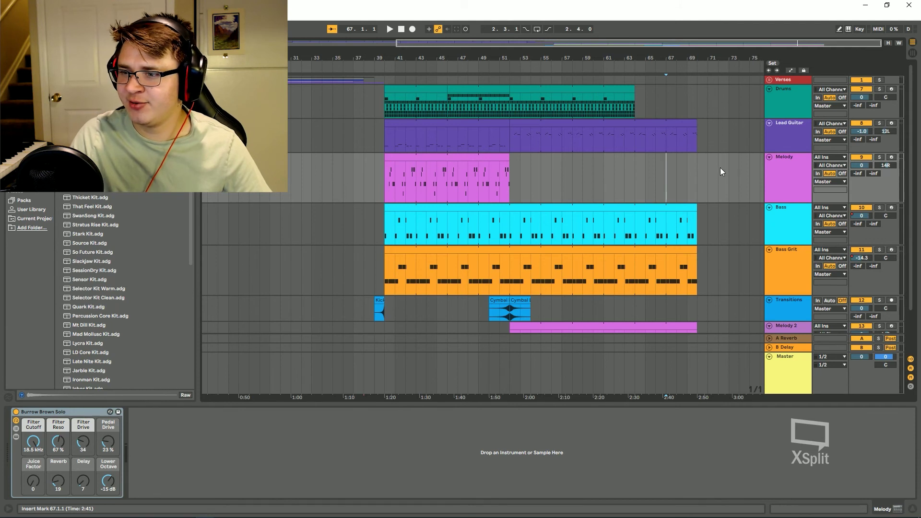
- Play the end of the section from bar 61 until just past bar 70
{"action": "left_click", "coordinate": [600, 171]}
{"action": "key", "text": "space"}
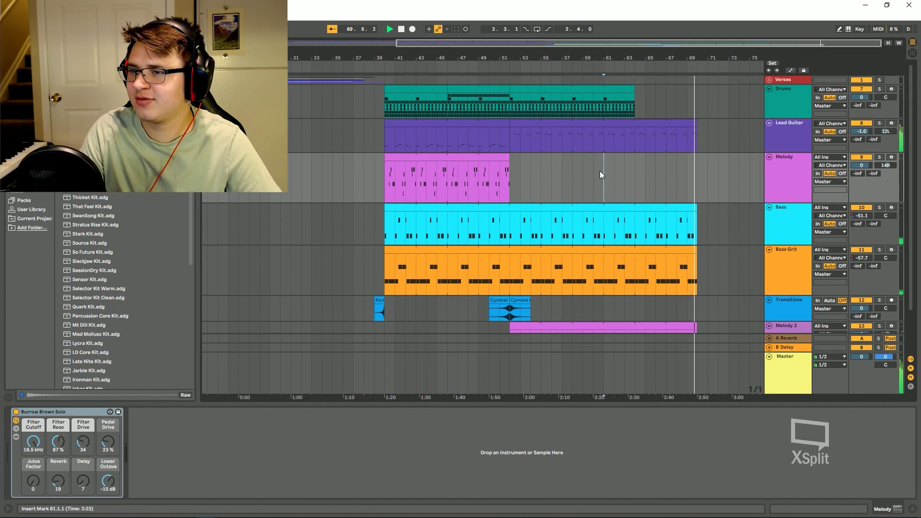
{"action": "key", "text": "space"}
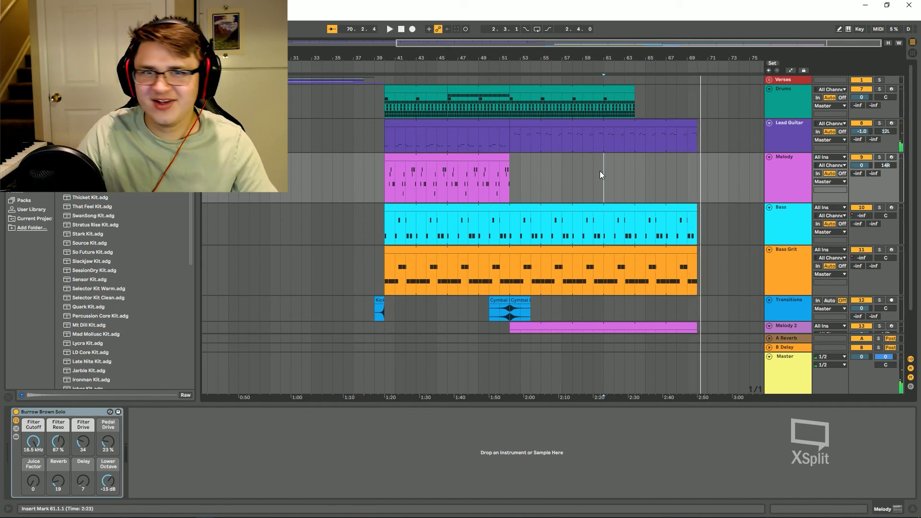
- Check how the tracks of the contrasting section end between bars 66 and 70, including Melody 2
{"action": "left_click", "coordinate": [688, 165]}
{"action": "left_click", "coordinate": [697, 169]}
{"action": "scroll", "coordinate": [660, 166], "scroll_direction": "down", "scroll_amount": 2}
{"action": "scroll", "coordinate": [681, 192], "scroll_direction": "up", "scroll_amount": 2}
{"action": "left_click", "coordinate": [656, 169]}
{"action": "scroll", "coordinate": [648, 226], "scroll_direction": "down", "scroll_amount": 2}
{"action": "scroll", "coordinate": [683, 230], "scroll_direction": "up", "scroll_amount": 2}
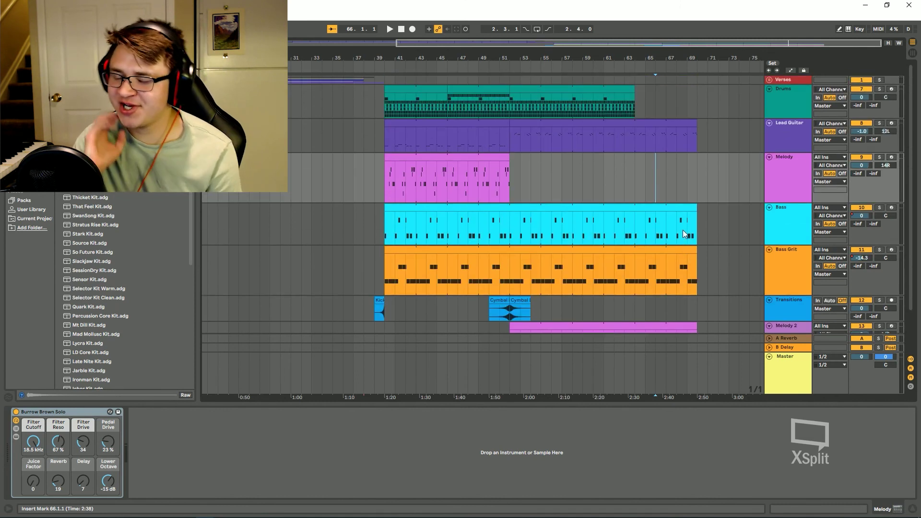